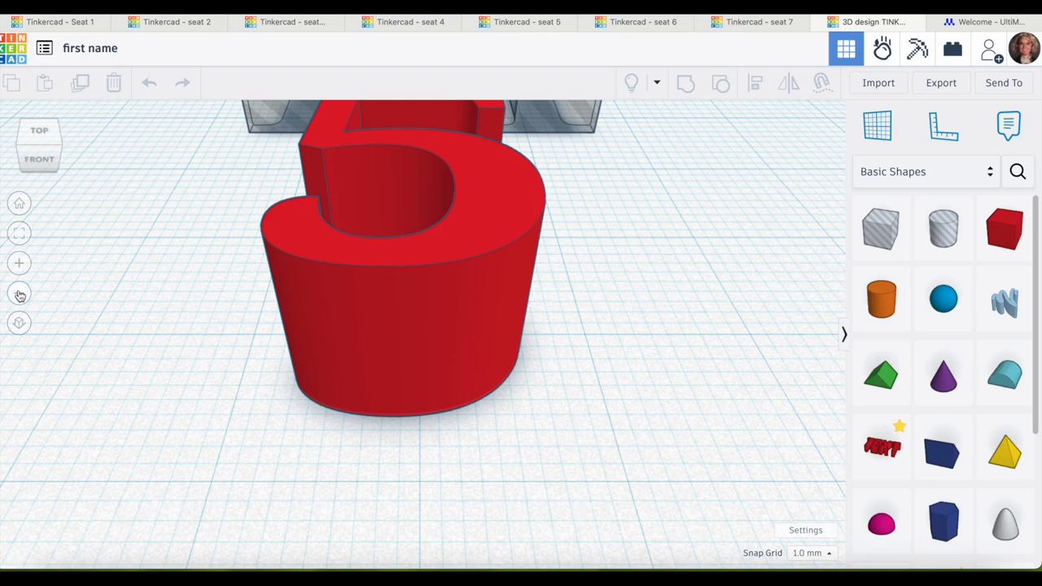
- Examine the number 5 at closer and wider views, and restore the default view of the whole workplane
{"action": "left_click", "coordinate": [20, 294]}
{"action": "left_click", "coordinate": [20, 295]}
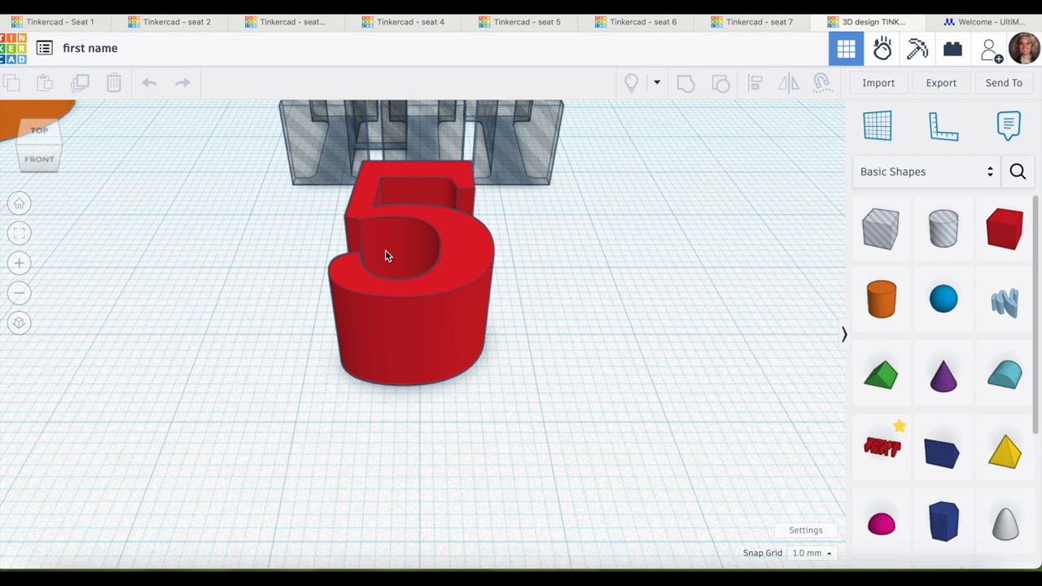
{"action": "scroll", "coordinate": [387, 257], "scroll_direction": "up", "scroll_amount": 5}
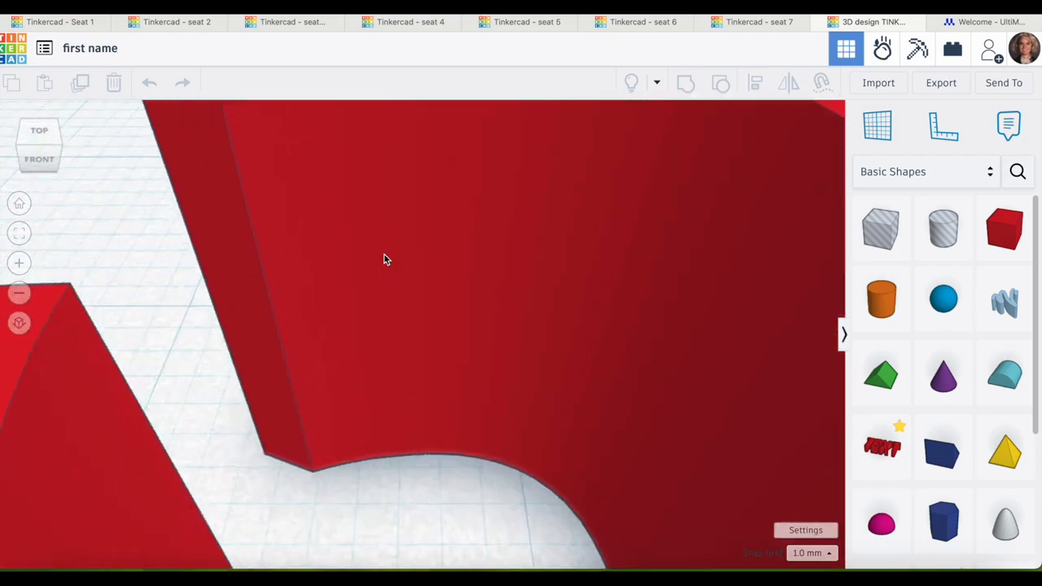
{"action": "scroll", "coordinate": [399, 252], "scroll_direction": "down", "scroll_amount": 10}
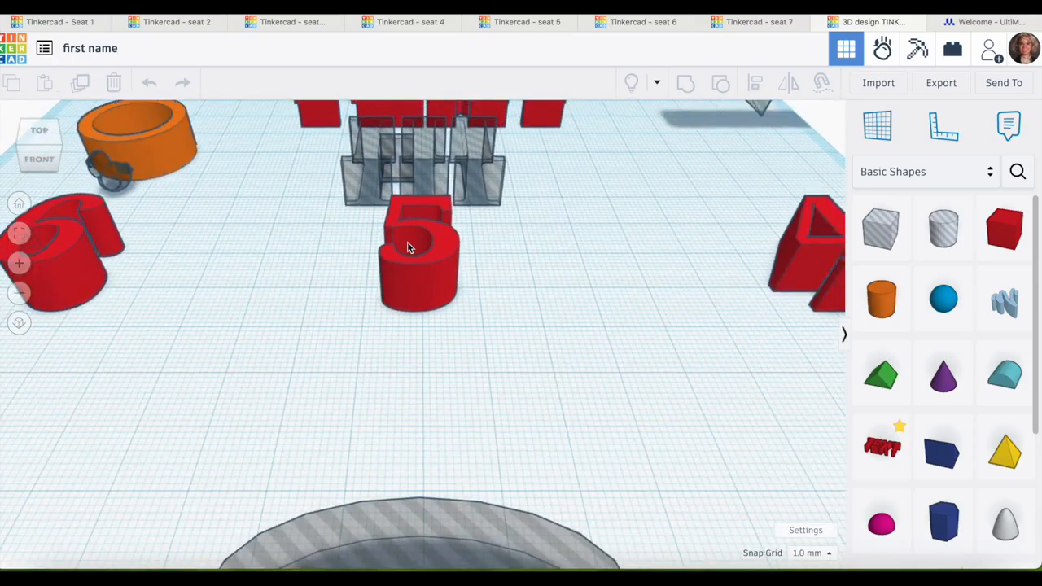
{"action": "scroll", "coordinate": [410, 249], "scroll_direction": "up", "scroll_amount": 8}
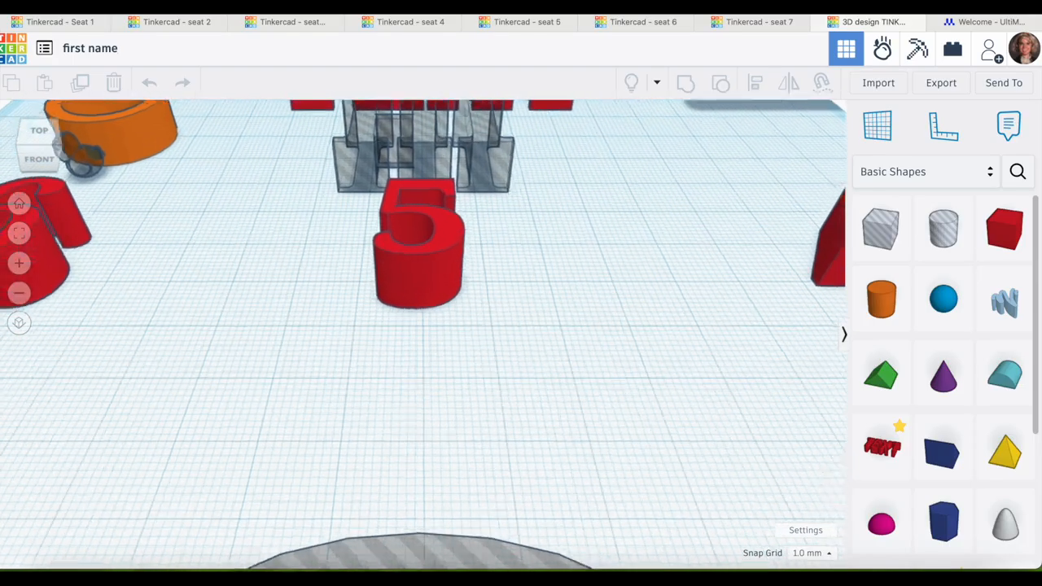
{"action": "scroll", "coordinate": [409, 248], "scroll_direction": "down", "scroll_amount": 8}
{"action": "scroll", "coordinate": [410, 249], "scroll_direction": "up", "scroll_amount": 8}
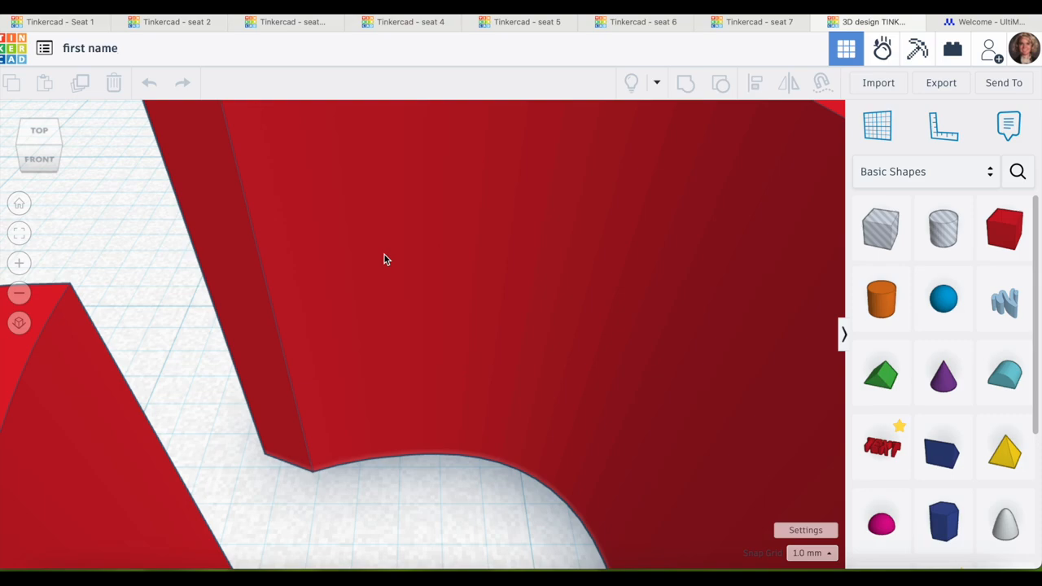
{"action": "key", "text": "minus"}
{"action": "key", "text": "minus"}
{"action": "key", "text": "minus"}
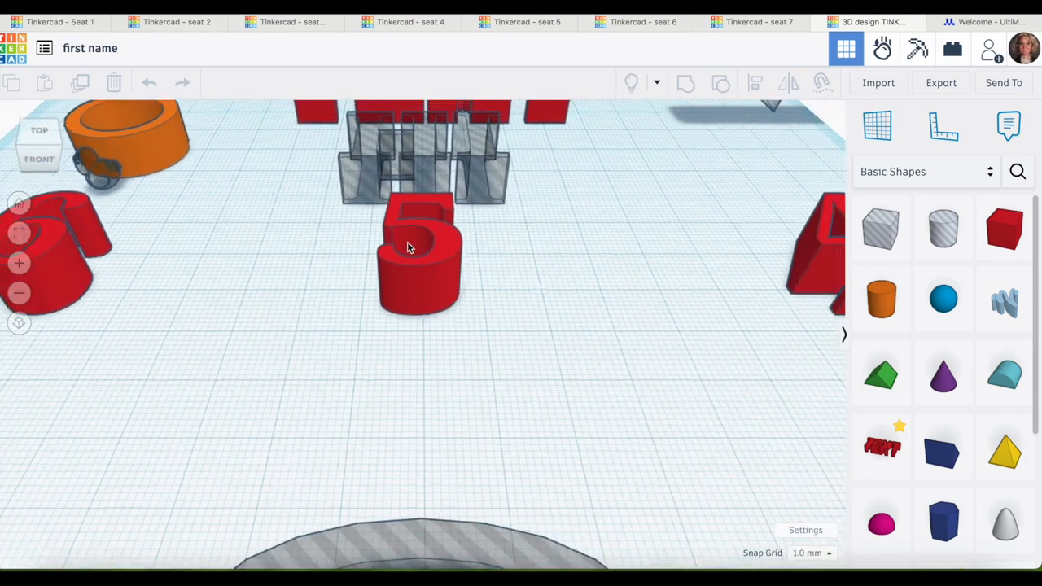
{"action": "key", "text": "minus"}
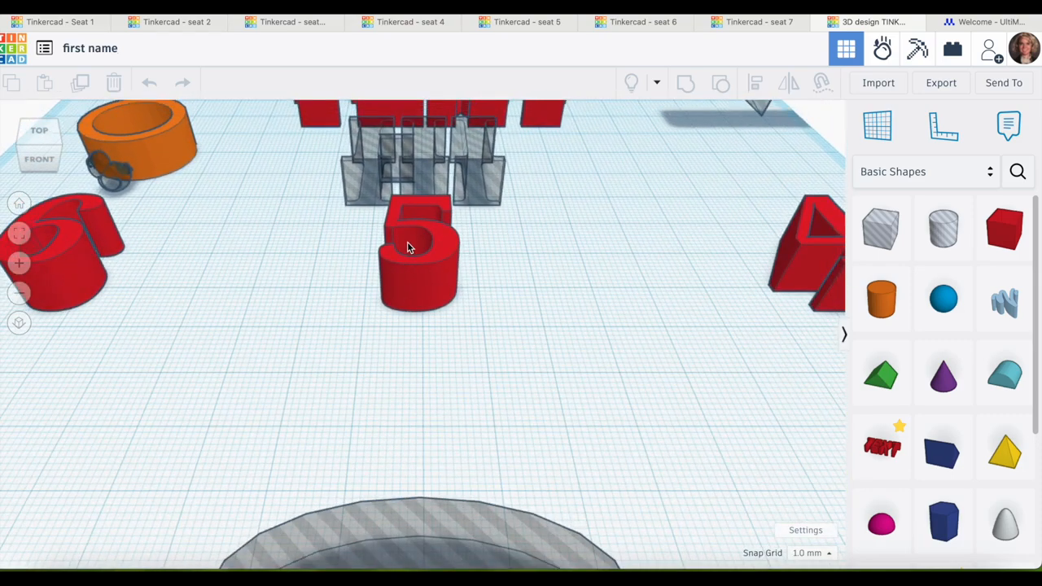
{"action": "key", "text": "plus"}
{"action": "key", "text": "plus"}
{"action": "key", "text": "plus"}
{"action": "key", "text": "plus"}
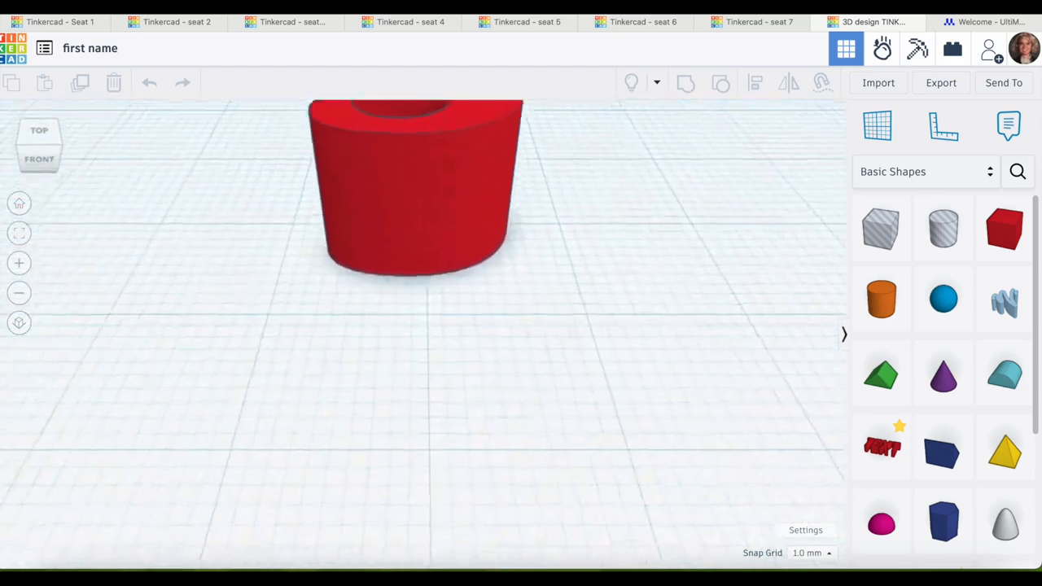
{"action": "key", "text": "minus"}
{"action": "key", "text": "minus"}
{"action": "key", "text": "minus"}
{"action": "key", "text": "minus"}
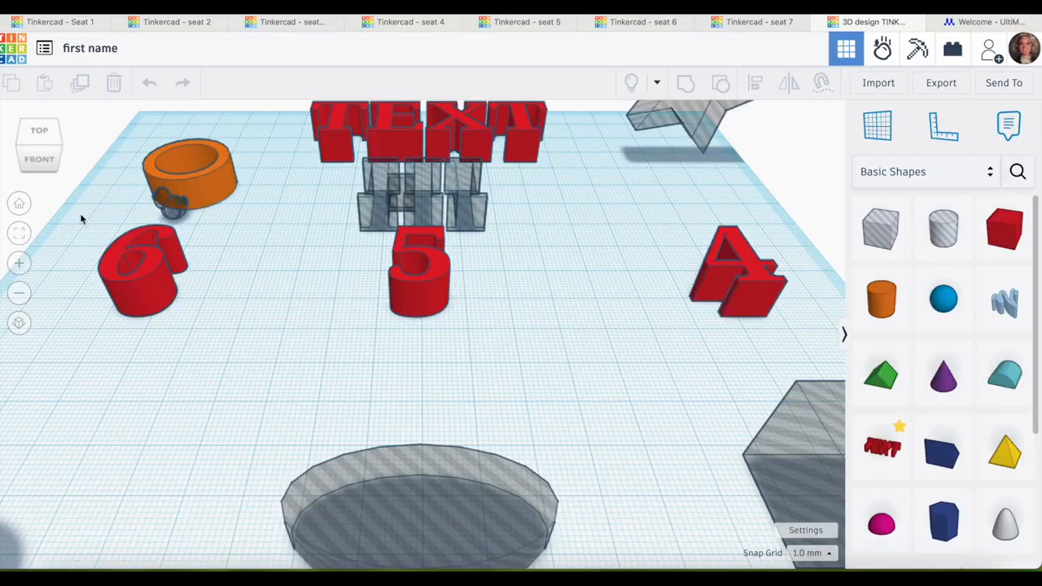
{"action": "left_click", "coordinate": [20, 205]}
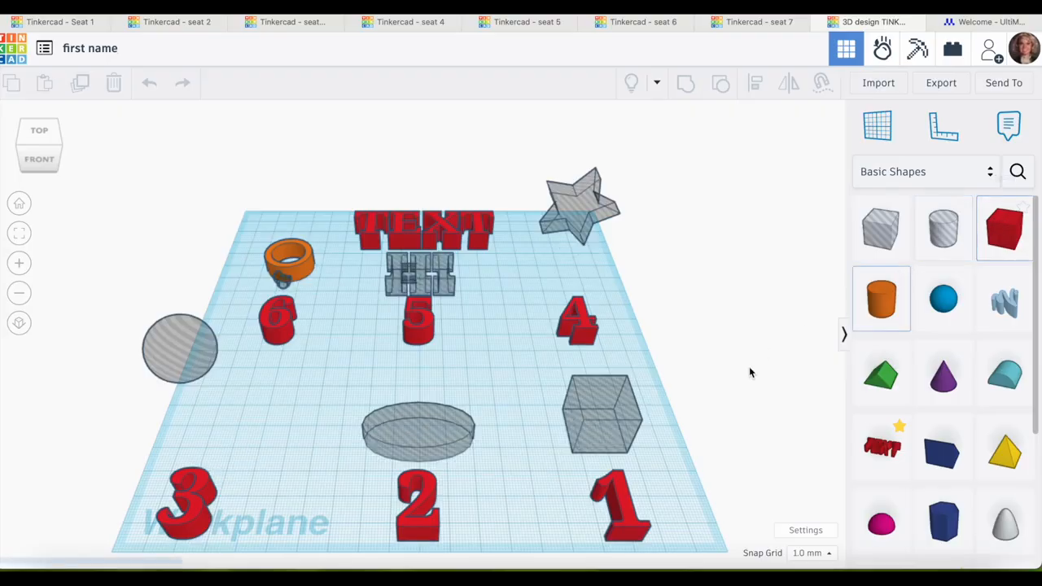
- Add a red box at the number 1 and move it over the transparent cube template behind that number
{"action": "left_click_drag", "start_coordinate": [749, 371], "coordinate": [625, 508]}
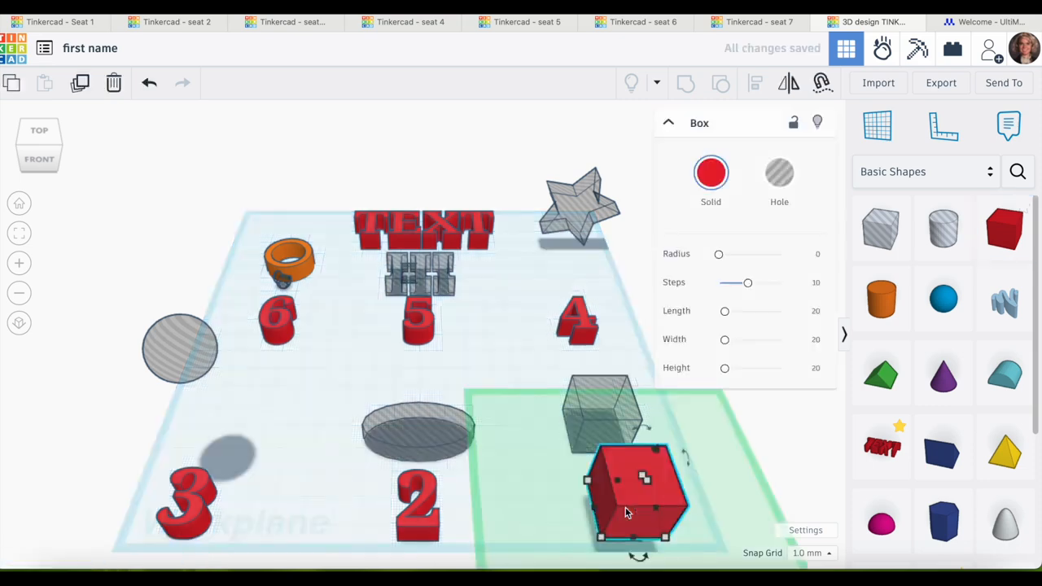
{"action": "mouse_move", "coordinate": [630, 482]}
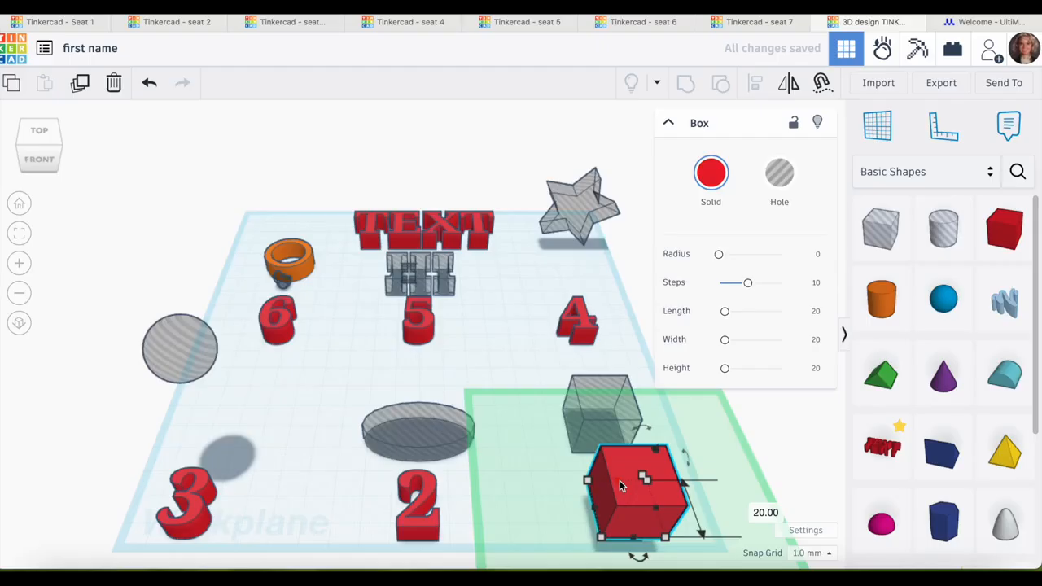
{"action": "left_click_drag", "start_coordinate": [628, 454], "coordinate": [606, 335]}
{"action": "left_click", "coordinate": [149, 84]}
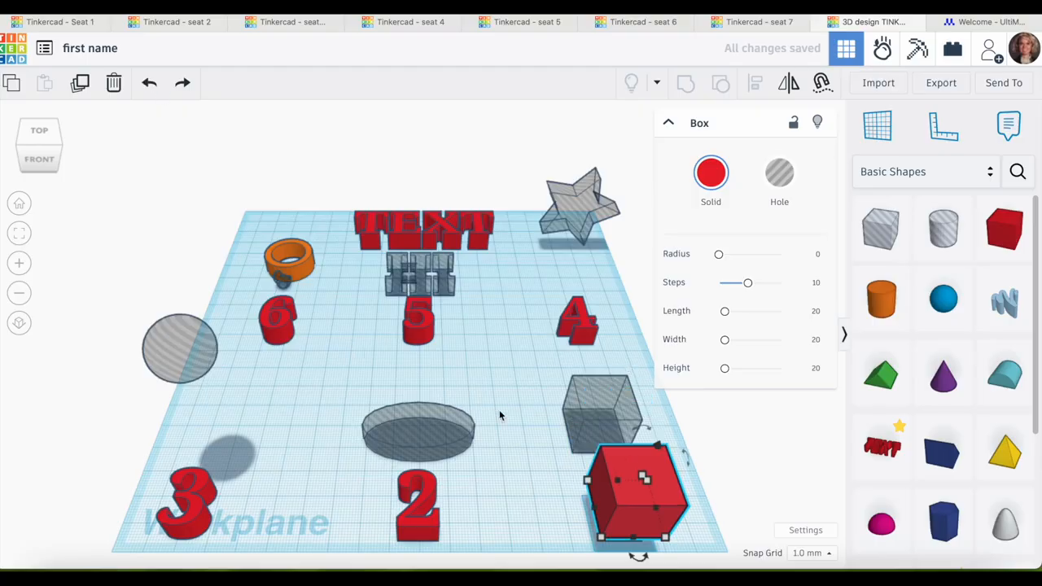
{"action": "left_click", "coordinate": [515, 456]}
{"action": "left_click_drag", "start_coordinate": [629, 503], "coordinate": [600, 401]}
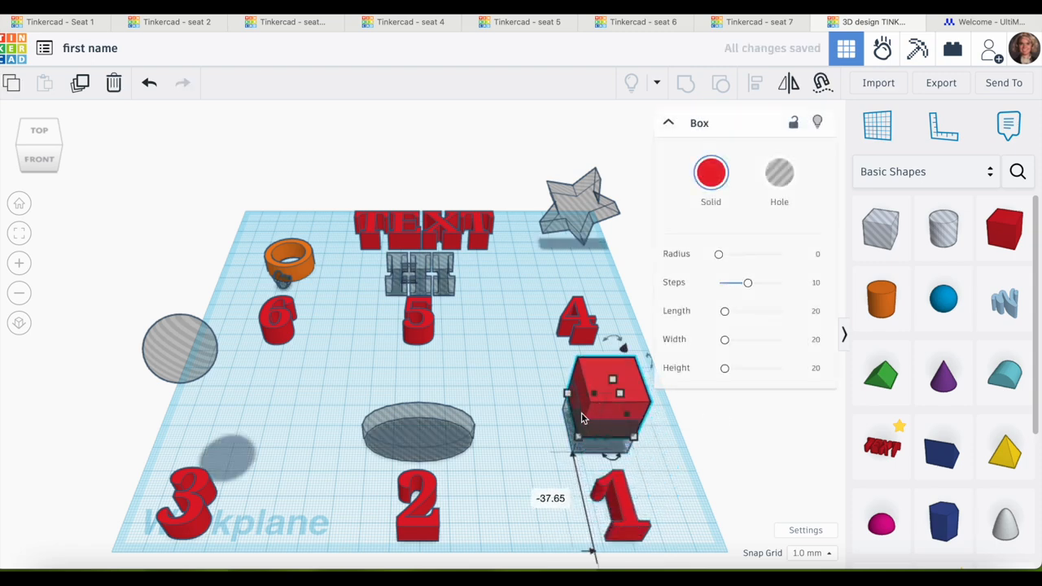
{"action": "left_click", "coordinate": [522, 435]}
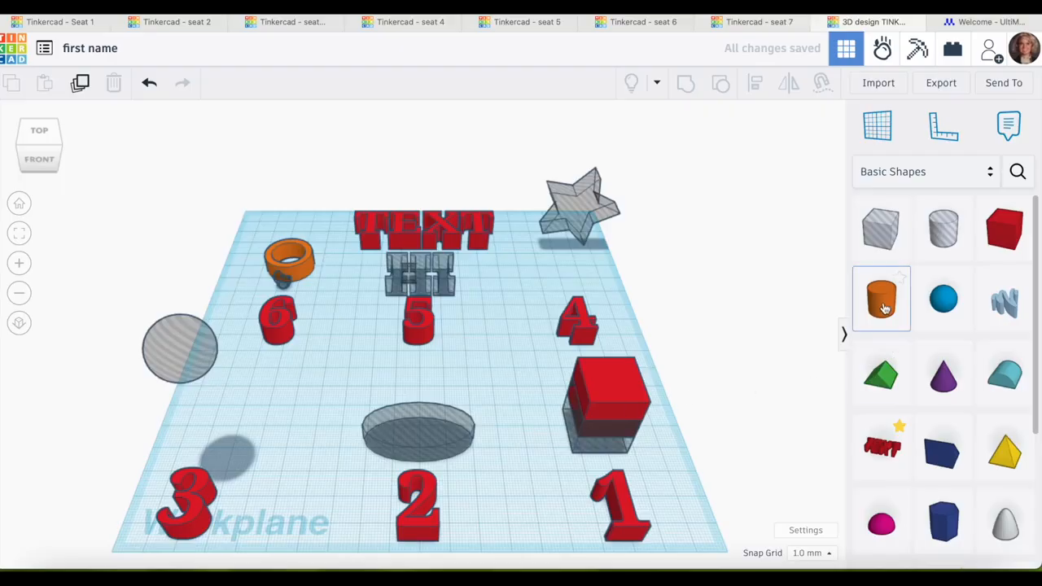
- Place an orange cylinder on the flat round template behind the number 2
{"action": "left_click_drag", "start_coordinate": [884, 307], "coordinate": [419, 427]}
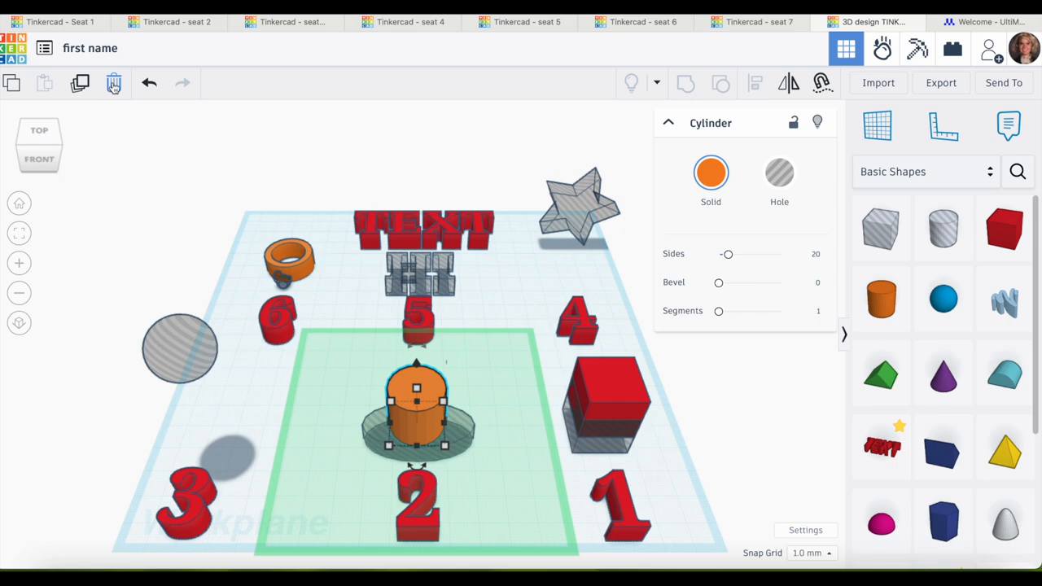
- Delete the orange cylinder and undo the deletion, doing this twice
{"action": "left_click", "coordinate": [114, 84]}
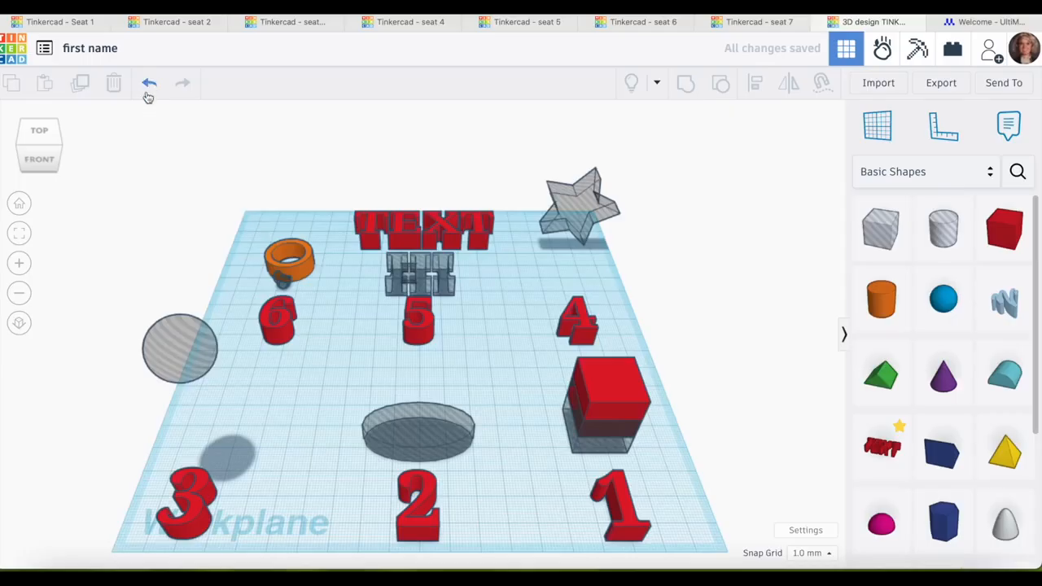
{"action": "left_click", "coordinate": [149, 85]}
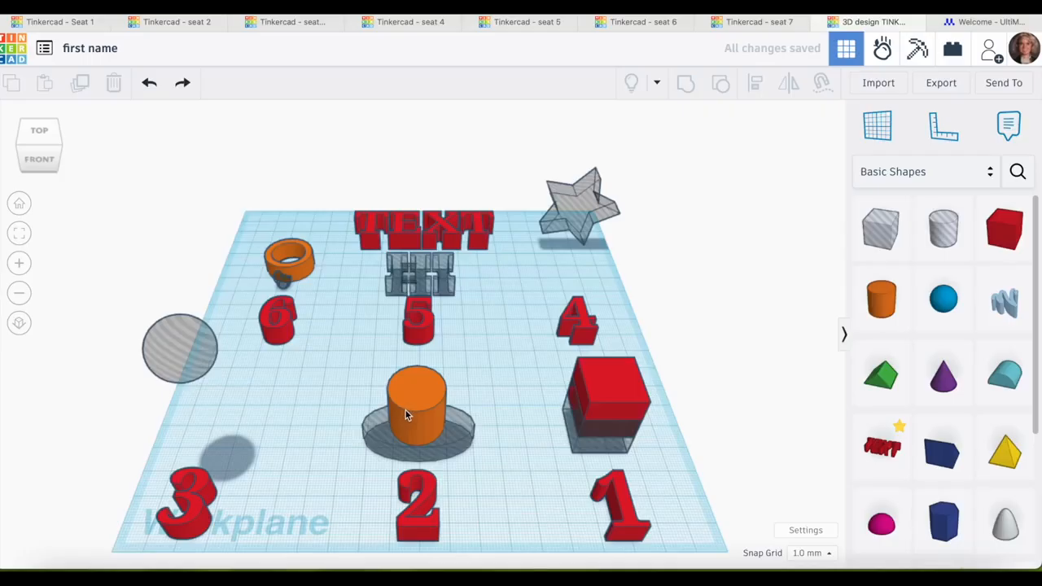
{"action": "left_click", "coordinate": [405, 410]}
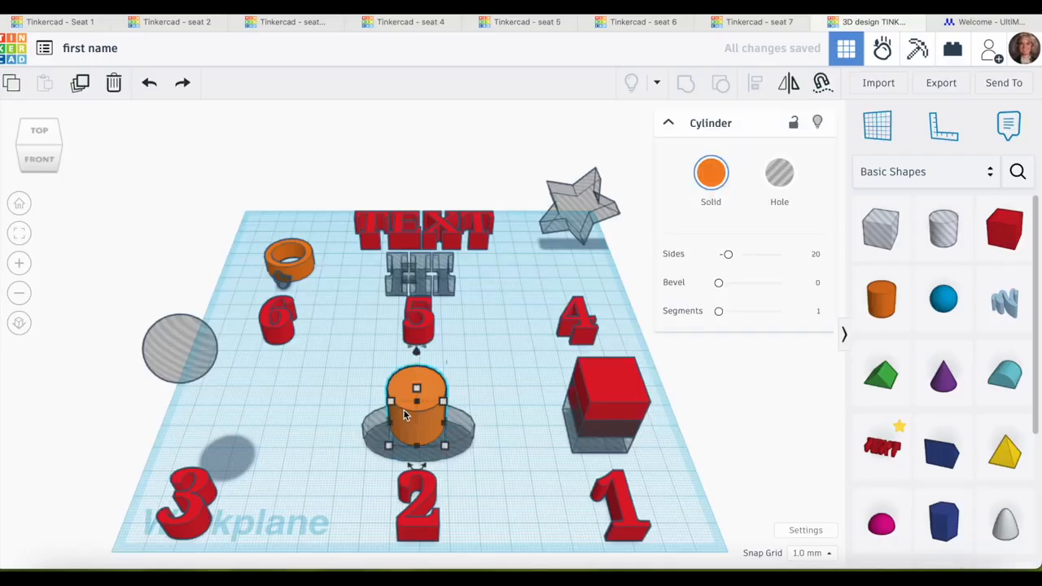
{"action": "key", "text": "Delete"}
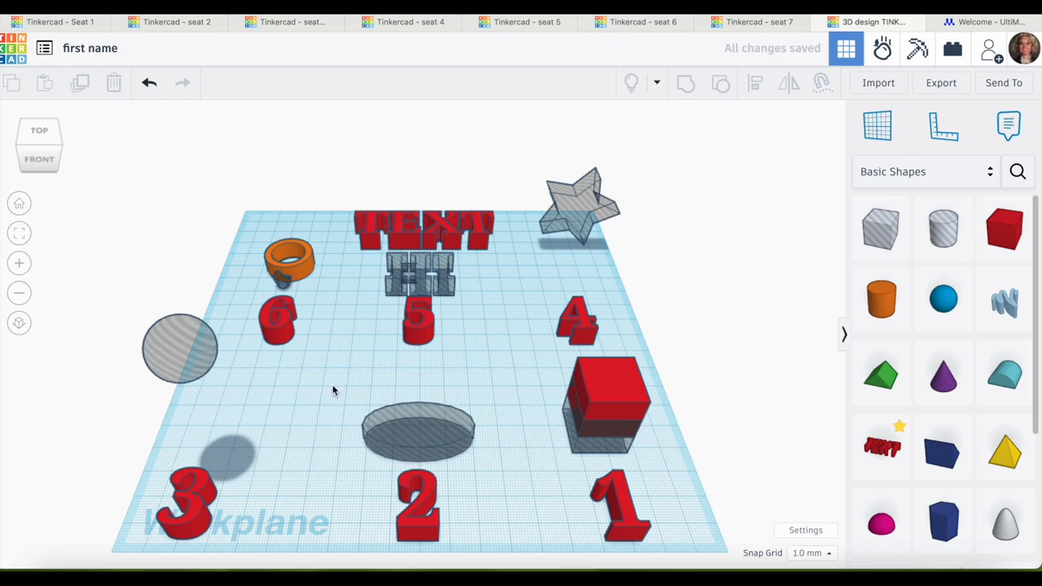
{"action": "key", "text": "ctrl+z"}
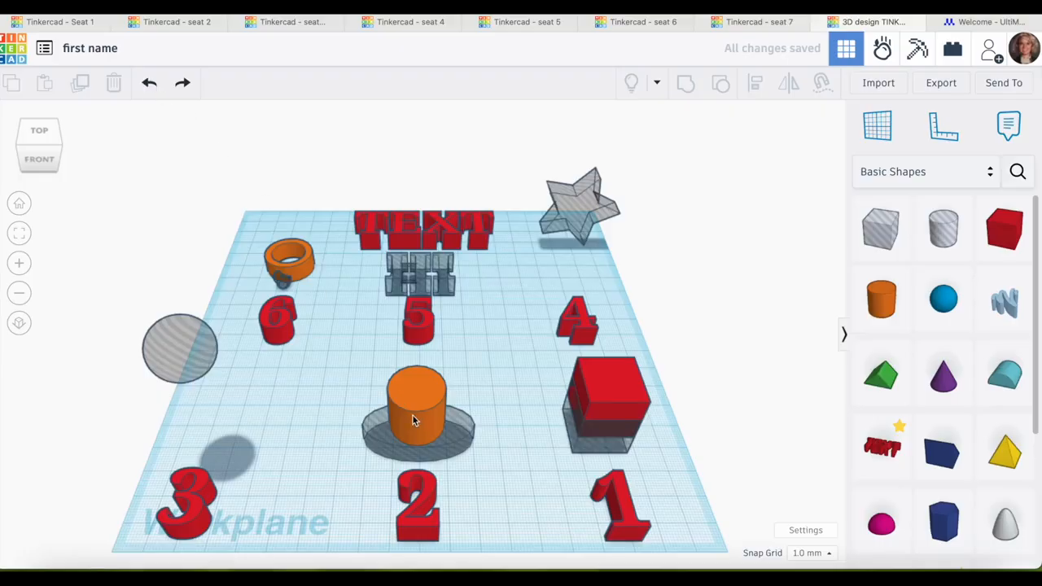
- Resize the orange cylinder to a height of 8 mm and widen it on both sides to match the round template
{"action": "left_click", "coordinate": [412, 414]}
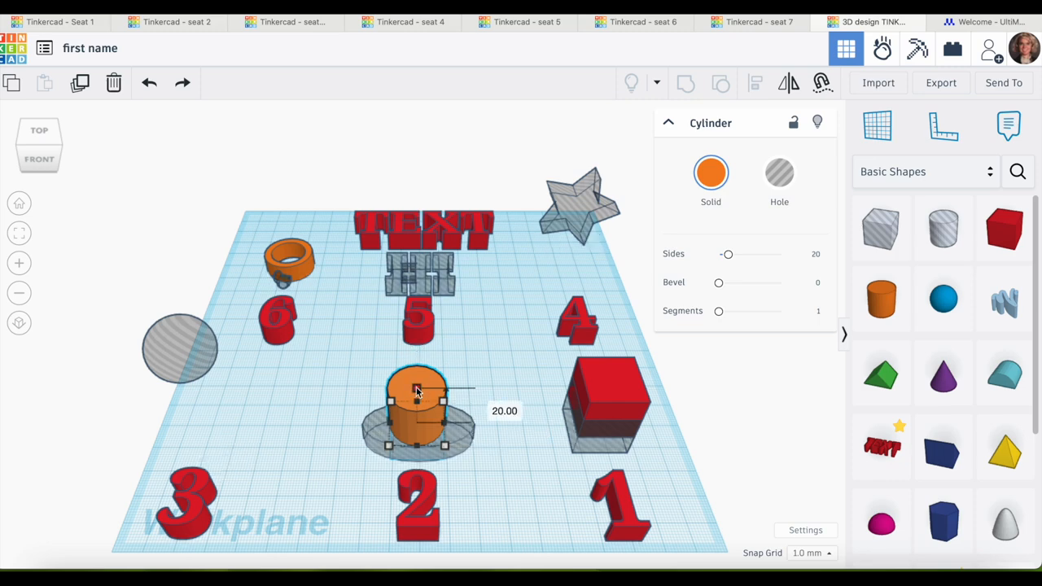
{"action": "left_click_drag", "start_coordinate": [416, 391], "coordinate": [415, 249]}
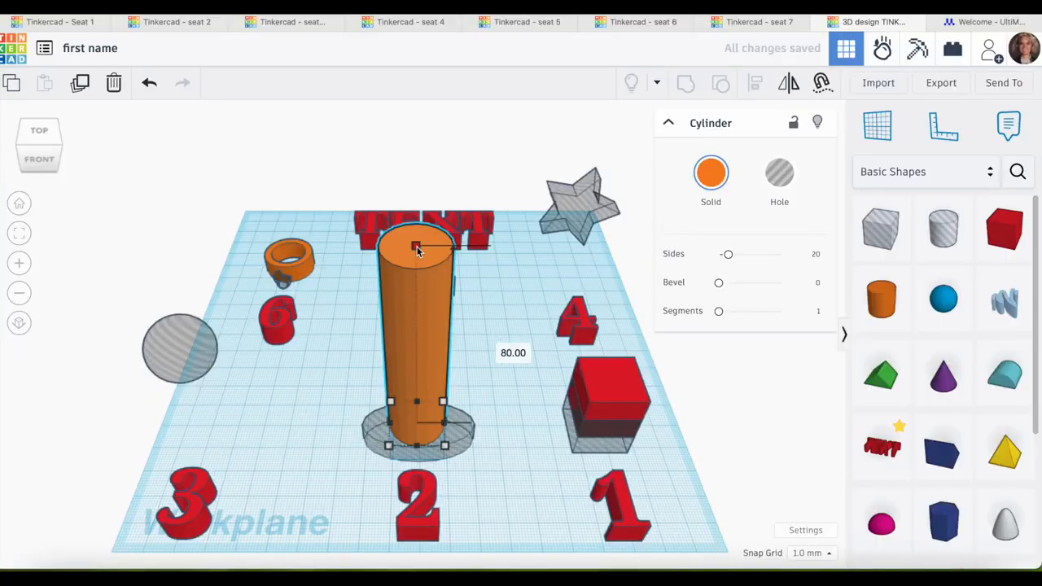
{"action": "left_click_drag", "start_coordinate": [414, 241], "coordinate": [417, 415]}
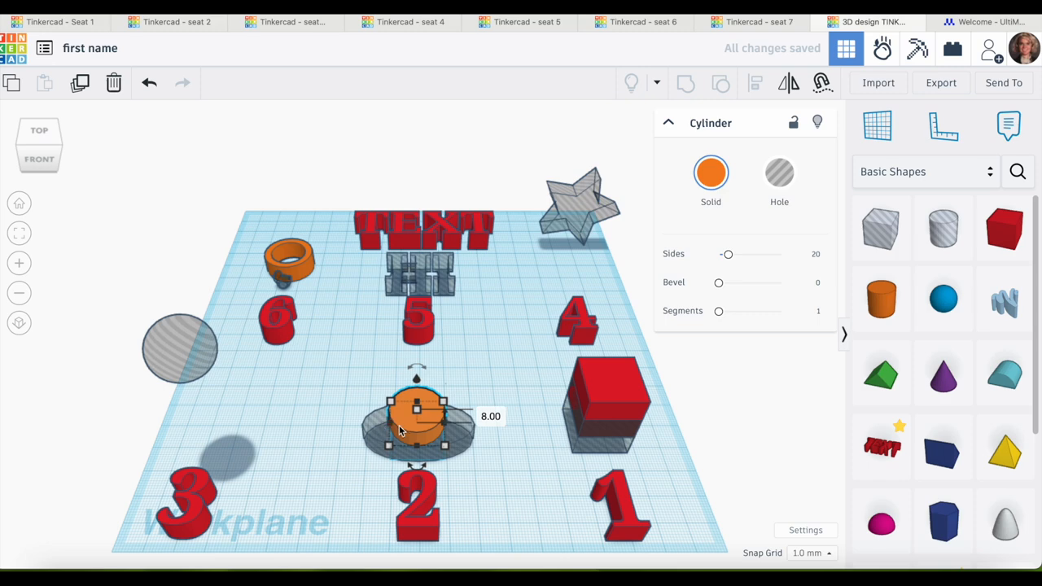
{"action": "left_click_drag", "start_coordinate": [393, 431], "coordinate": [366, 432]}
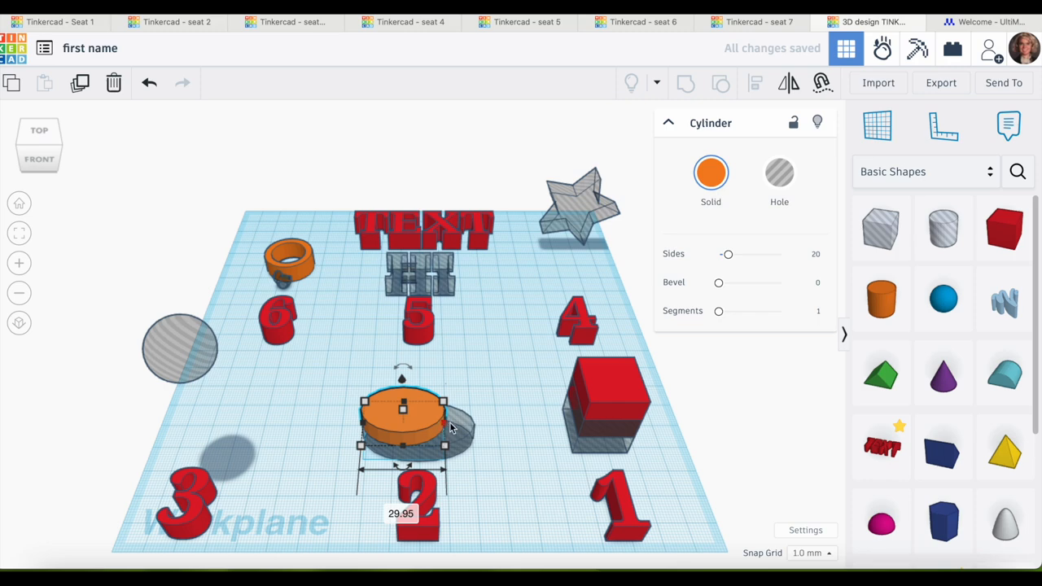
{"action": "left_click_drag", "start_coordinate": [446, 427], "coordinate": [474, 428]}
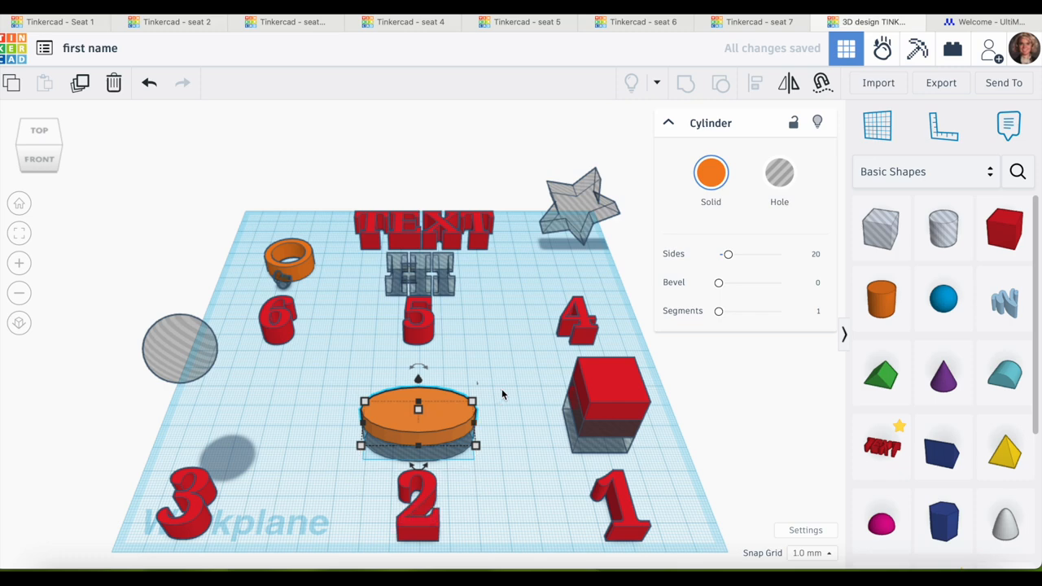
{"action": "left_click", "coordinate": [501, 394]}
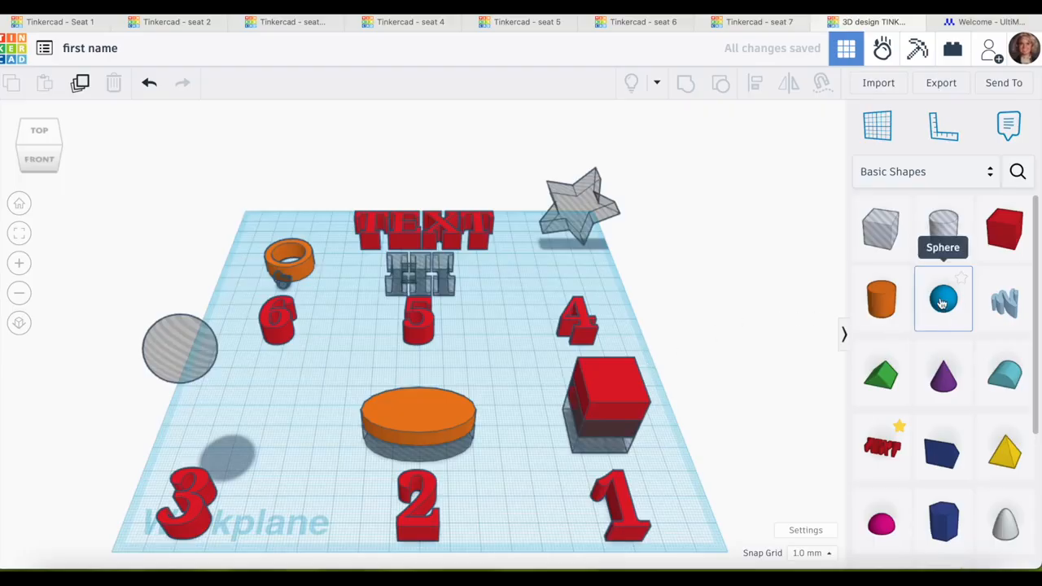
- Add a blue sphere behind the number 3 and raise it to the level of the floating sphere template
{"action": "left_click_drag", "start_coordinate": [941, 303], "coordinate": [203, 459]}
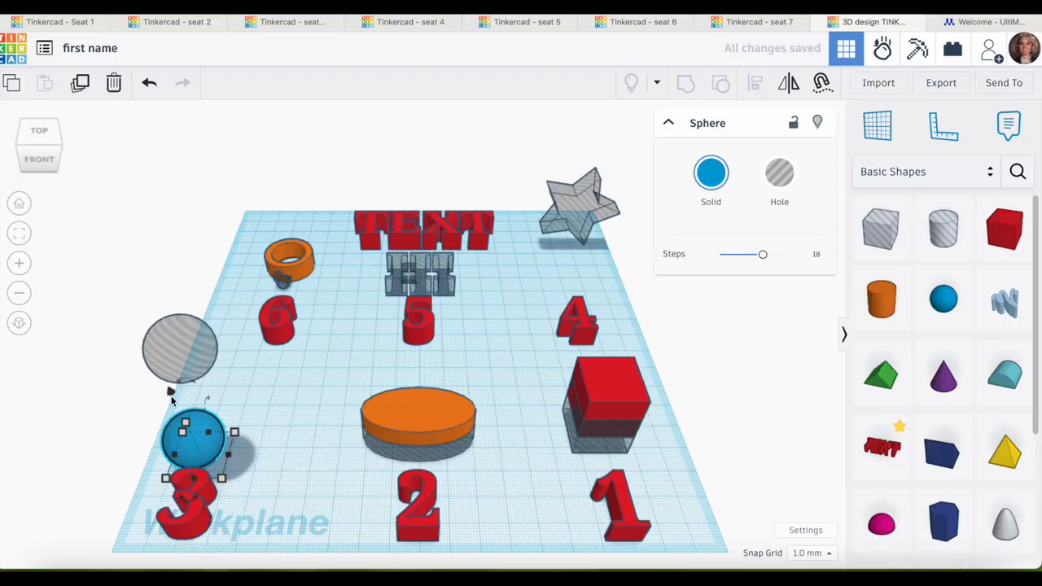
{"action": "left_click_drag", "start_coordinate": [170, 394], "coordinate": [117, 282]}
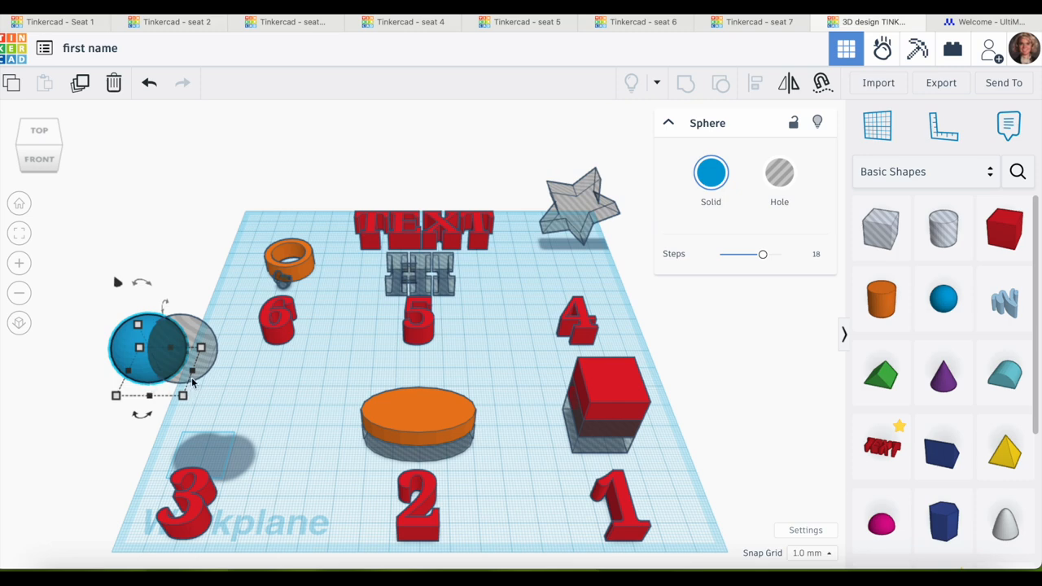
{"action": "left_click_drag", "start_coordinate": [116, 282], "coordinate": [116, 284]}
- Nudge the blue sphere to the right until it lines up with the floating sphere template
{"action": "key", "text": "Right"}
{"action": "key", "text": "Right"}
{"action": "key", "text": "Right"}
{"action": "key", "text": "Right"}
{"action": "key", "text": "Right"}
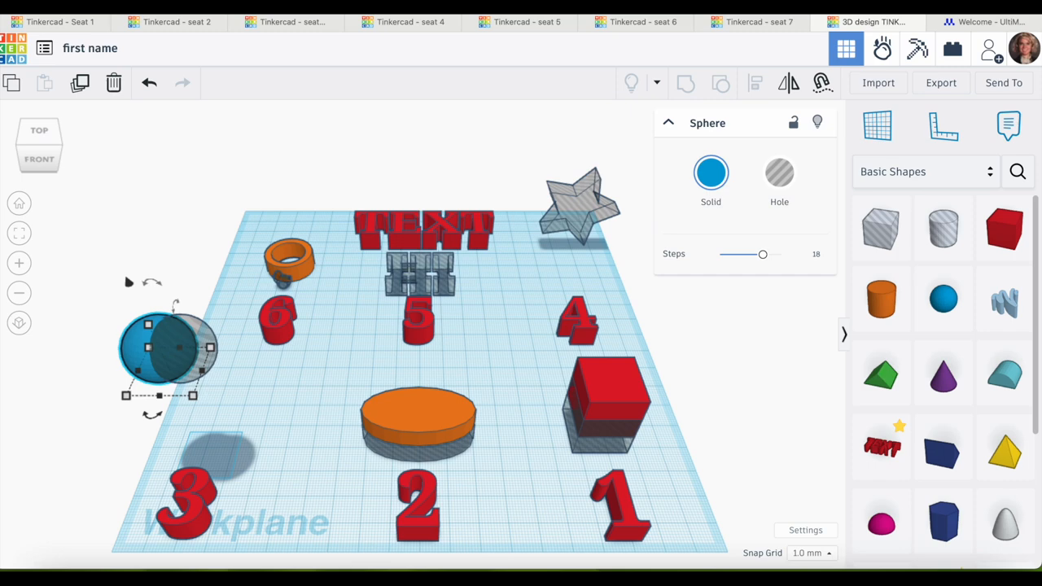
{"action": "key", "text": "Right"}
{"action": "key", "text": "Right"}
{"action": "key", "text": "Right"}
{"action": "key", "text": "Right"}
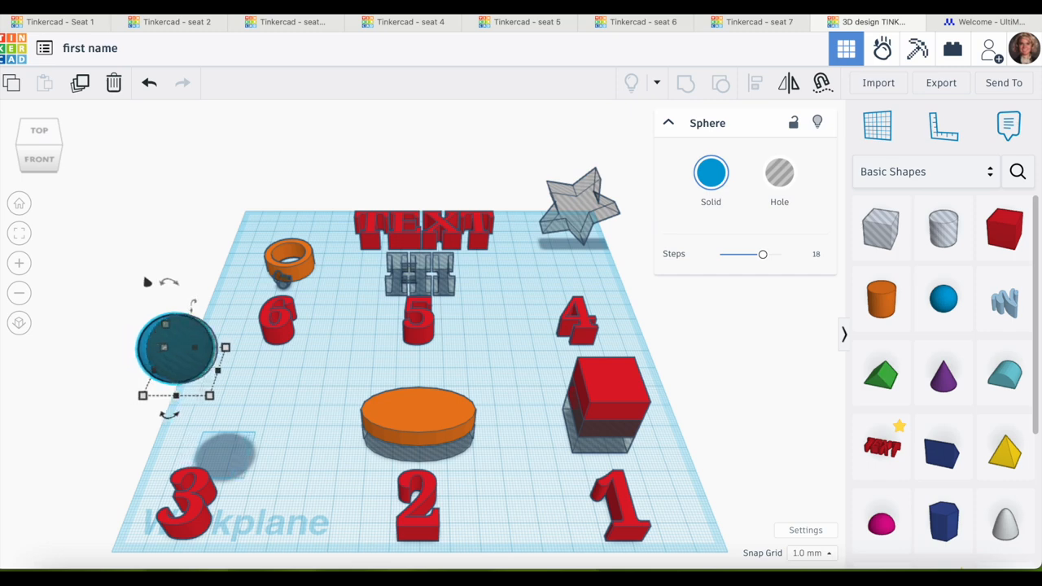
{"action": "key", "text": "Right"}
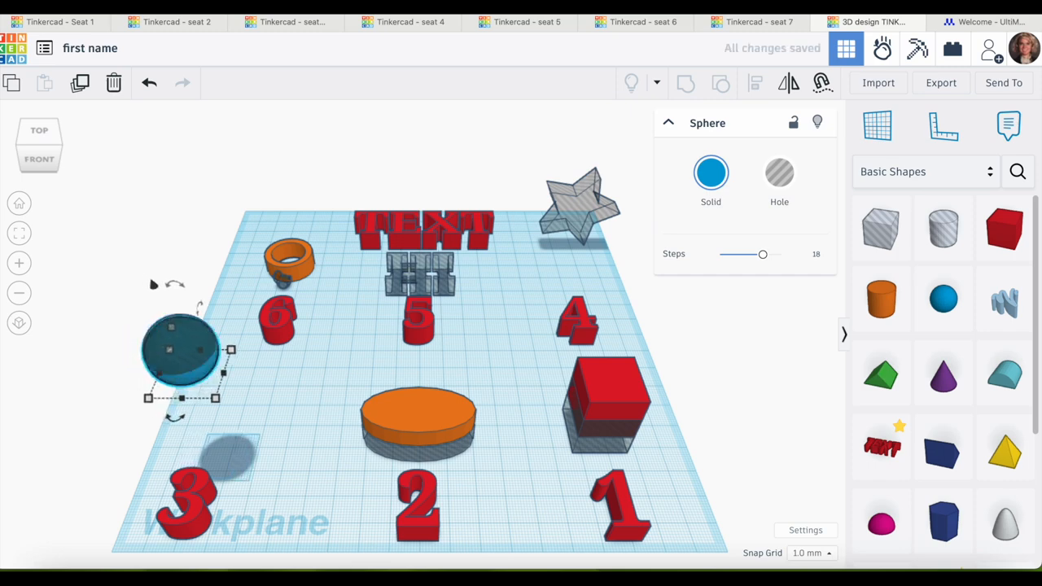
{"action": "left_click", "coordinate": [297, 431]}
- Lower the orange cylinder into its round template and the red box into the cube template
{"action": "left_click", "coordinate": [399, 407]}
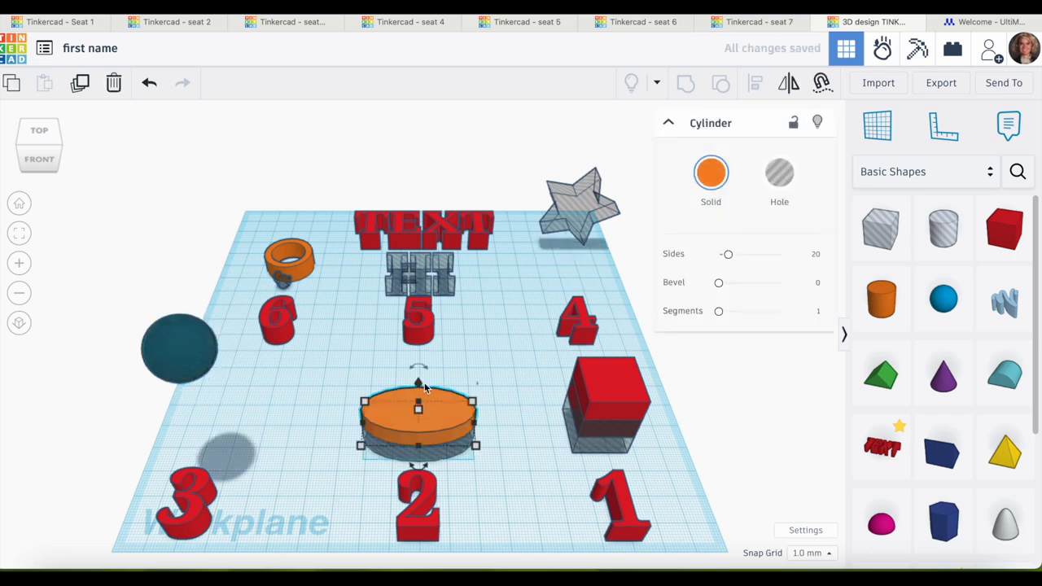
{"action": "left_click_drag", "start_coordinate": [417, 386], "coordinate": [470, 401]}
{"action": "left_click", "coordinate": [603, 395]}
{"action": "left_click_drag", "start_coordinate": [617, 344], "coordinate": [625, 373]}
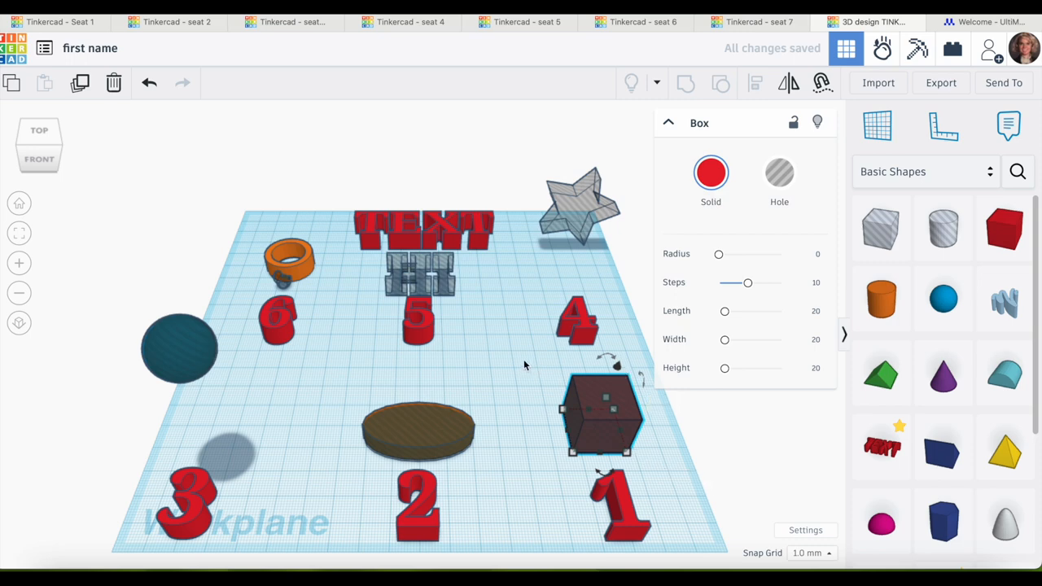
{"action": "left_click", "coordinate": [524, 365]}
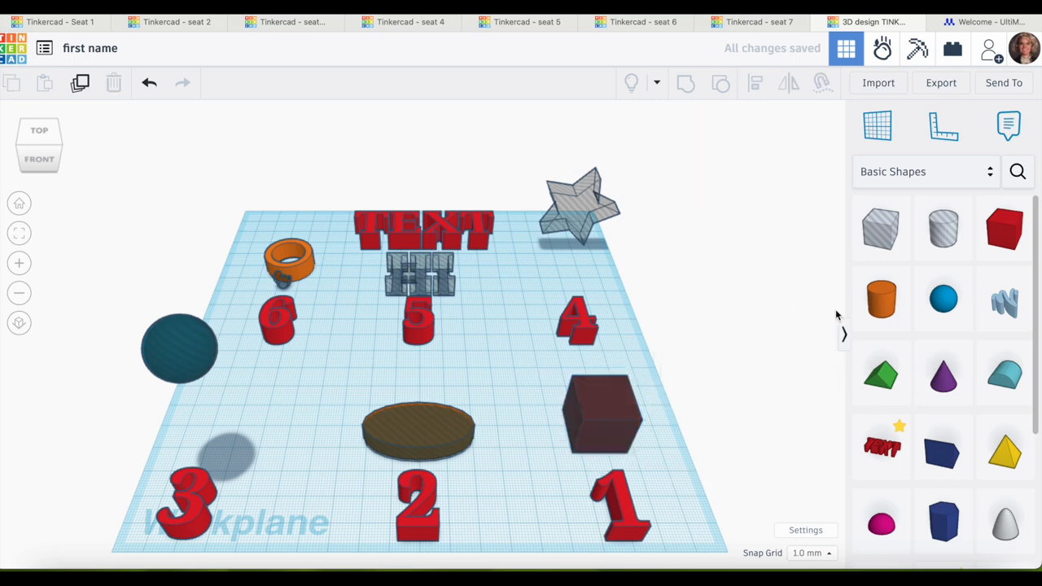
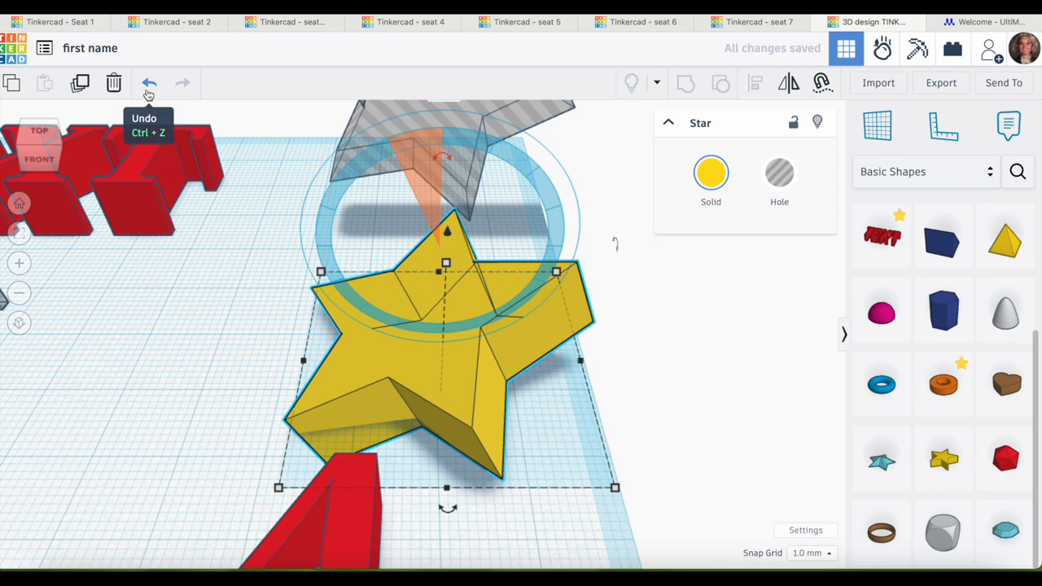
- Undo the freehand tilt of the yellow star and rotate it exactly 90° so that it stands upright
{"action": "left_click_drag", "start_coordinate": [457, 520], "coordinate": [464, 497]}
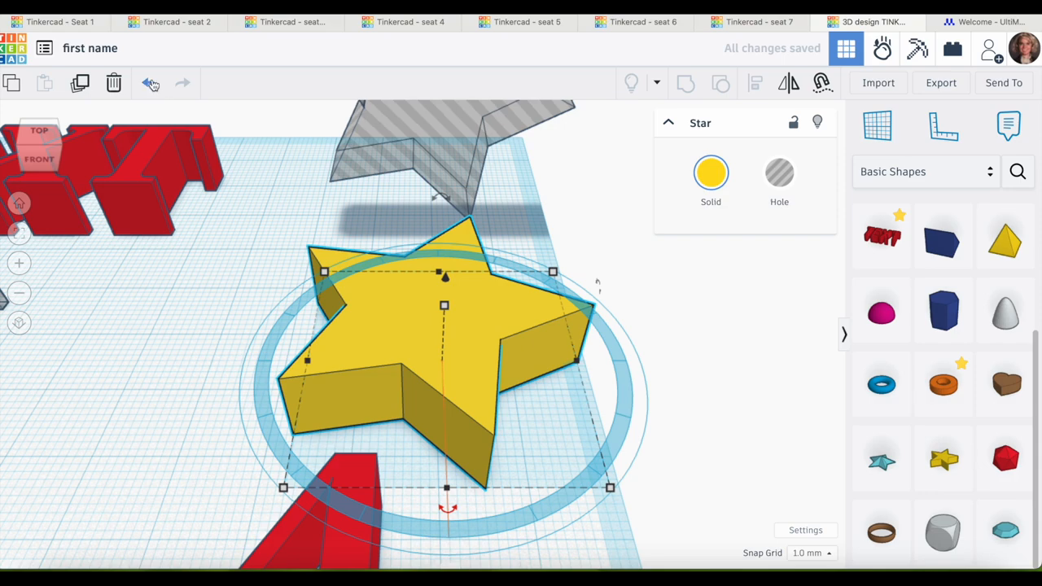
{"action": "left_click", "coordinate": [149, 87]}
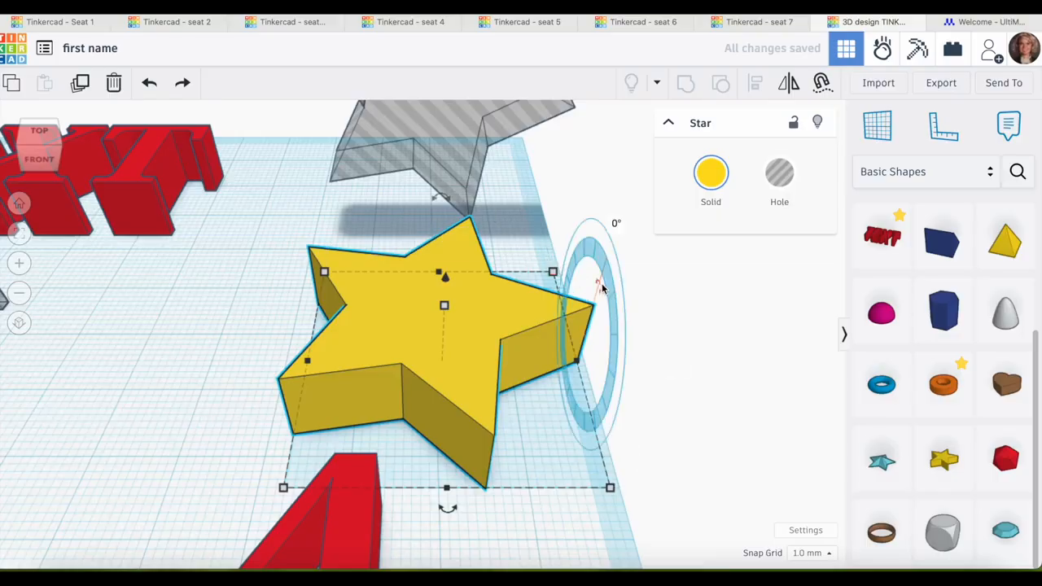
{"action": "left_click", "coordinate": [600, 289]}
{"action": "left_click", "coordinate": [616, 223]}
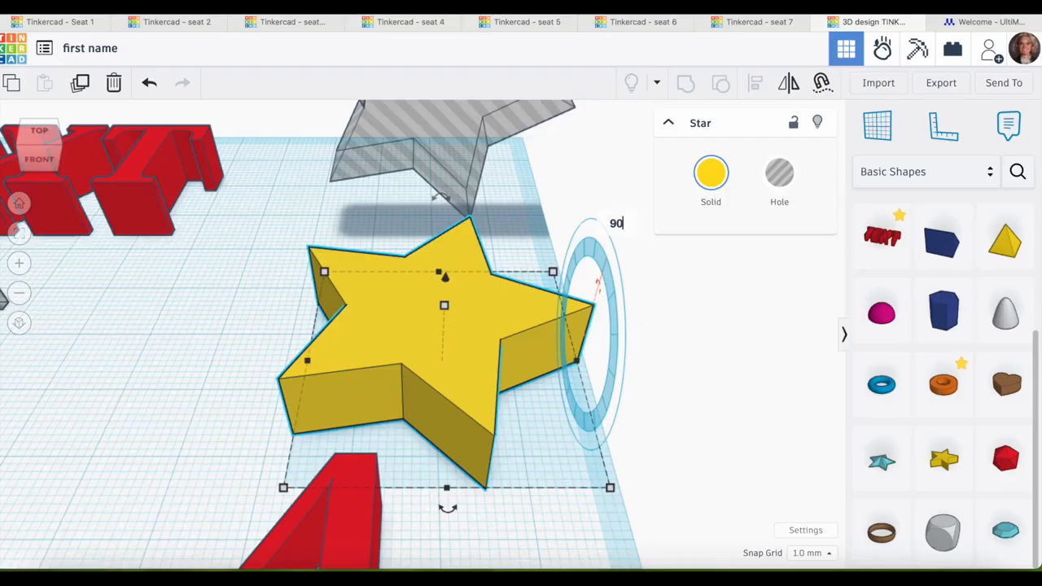
{"action": "key", "text": "Return"}
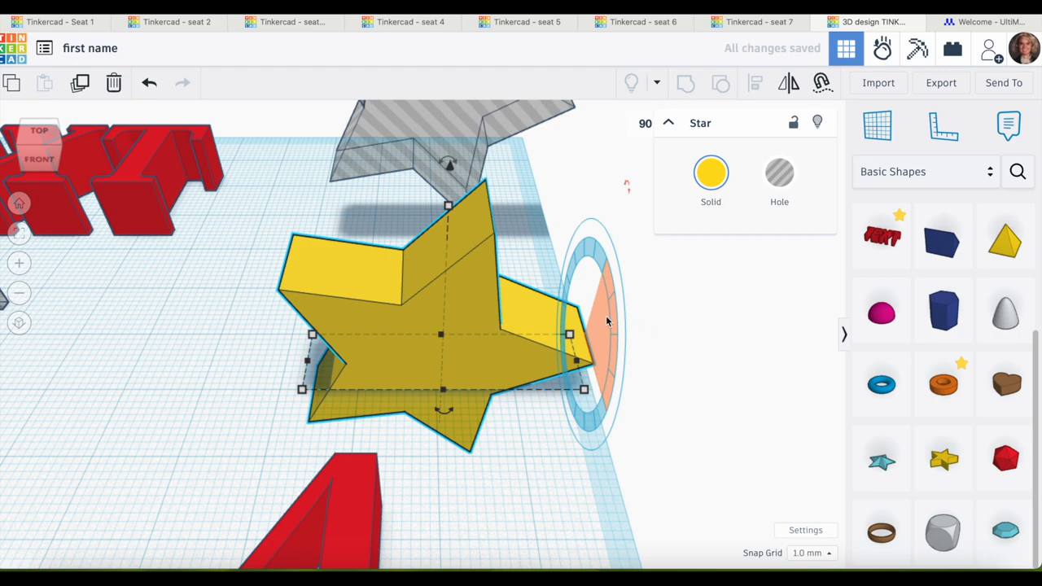
- Raise the upright yellow star about 12 mm and move it back into the floating star template behind the number 4
{"action": "left_click_drag", "start_coordinate": [448, 165], "coordinate": [486, 49]}
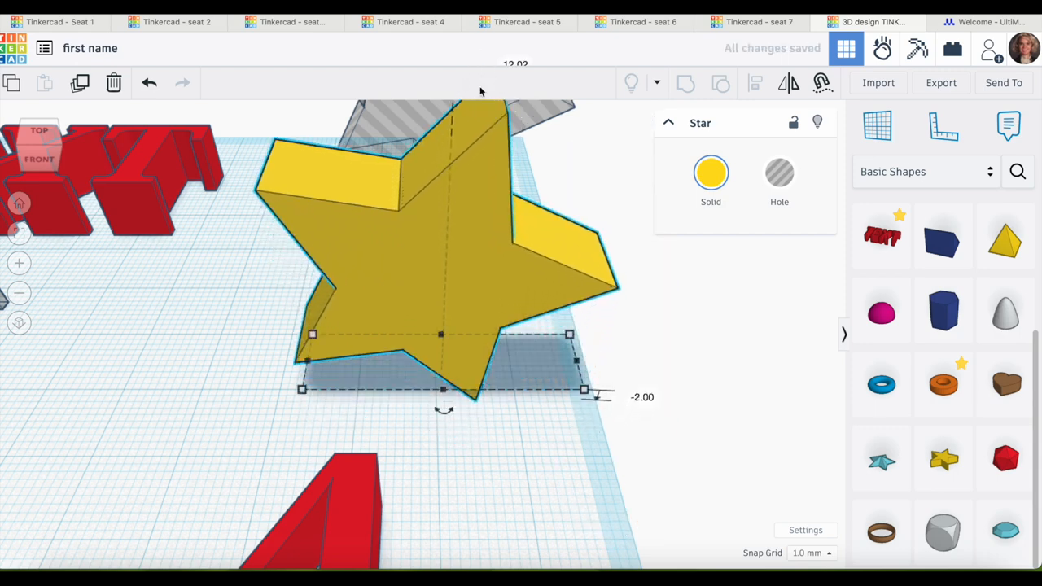
{"action": "left_click", "coordinate": [18, 202]}
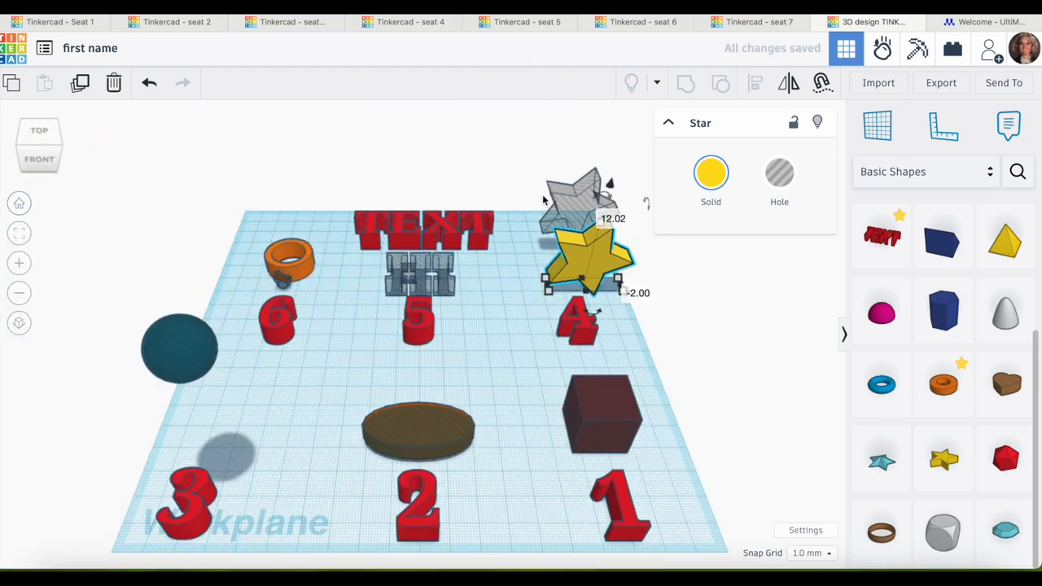
{"action": "left_click_drag", "start_coordinate": [591, 250], "coordinate": [578, 232]}
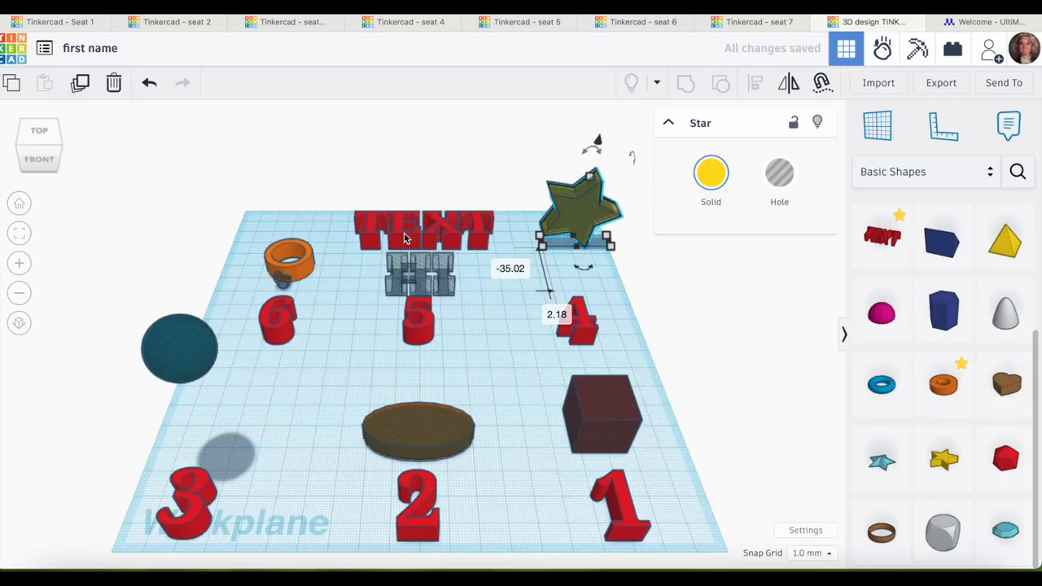
- Change the red TEXT shape's wording to HI and move it into the transparent HI template behind the number 5
{"action": "left_click", "coordinate": [440, 226]}
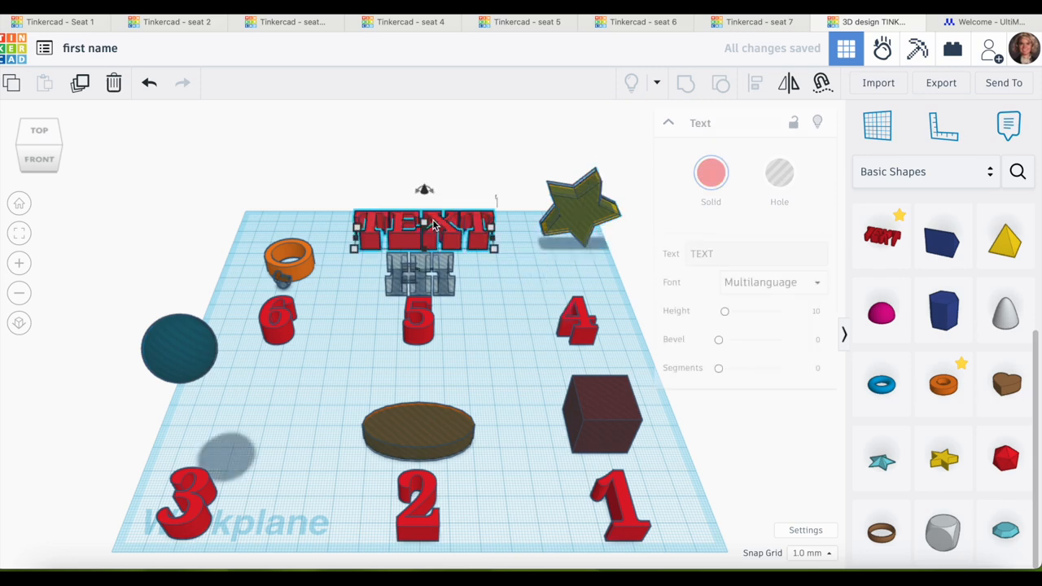
{"action": "left_click", "coordinate": [703, 254]}
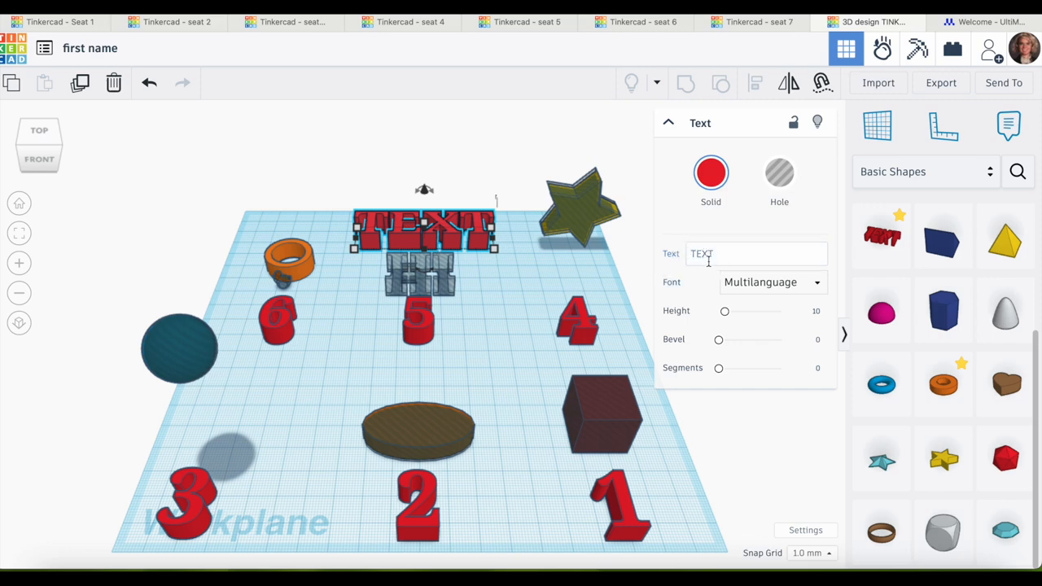
{"action": "left_click", "coordinate": [717, 252]}
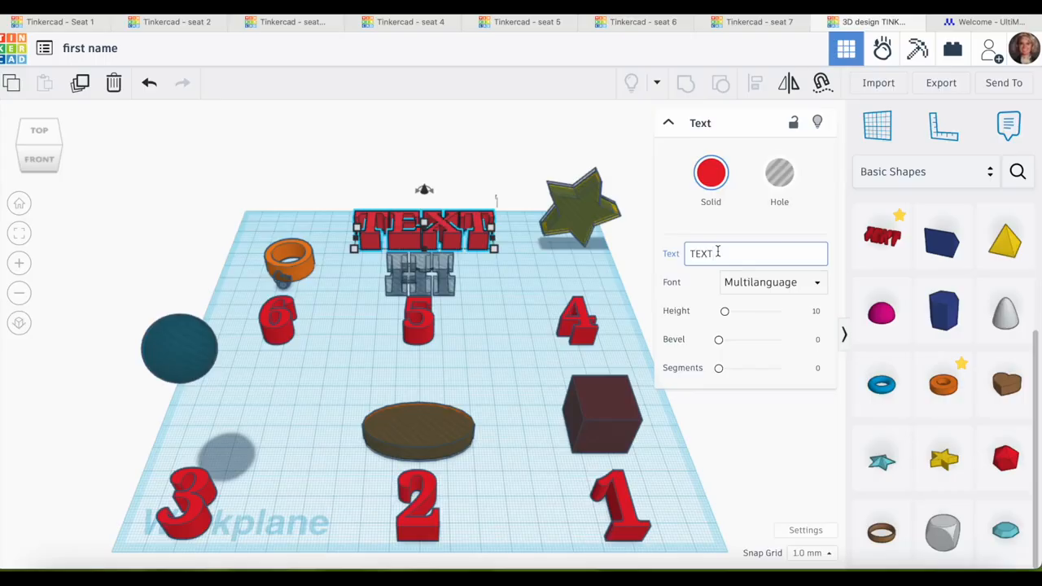
{"action": "key", "text": "BackSpace"}
{"action": "key", "text": "BackSpace"}
{"action": "key", "text": "BackSpace"}
{"action": "key", "text": "BackSpace"}
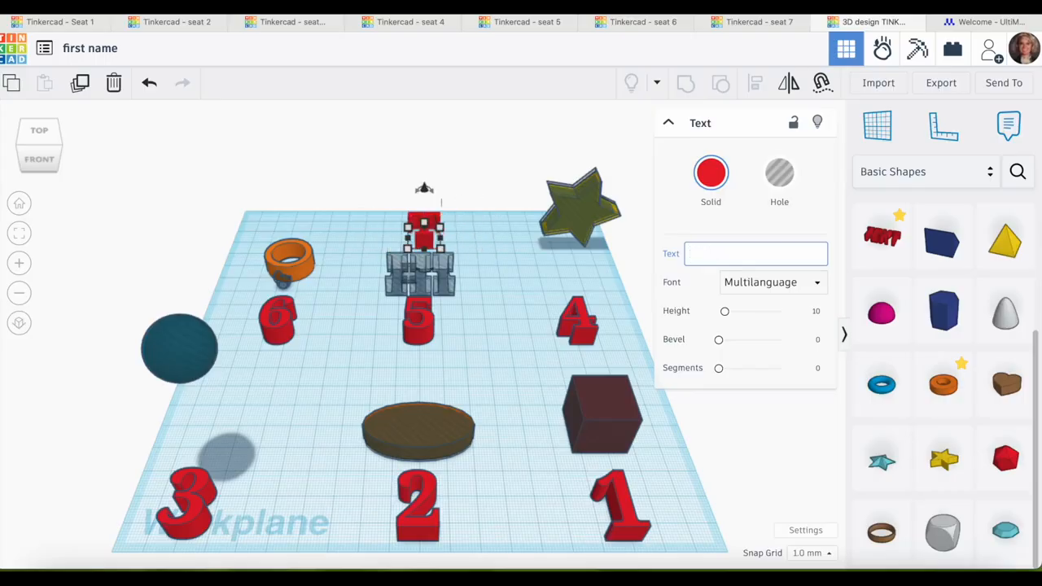
{"action": "key", "text": "Caps_Lock"}
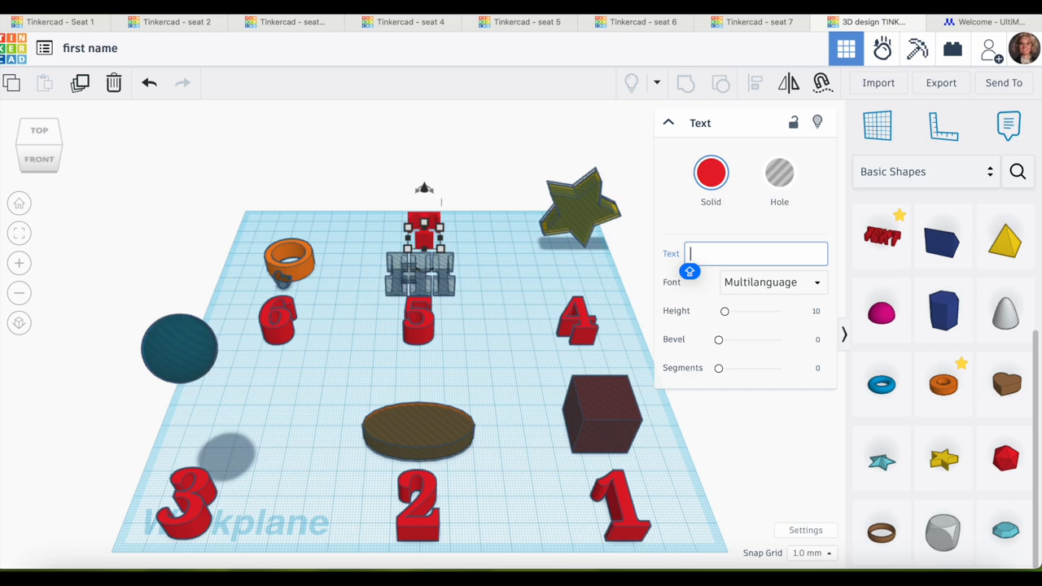
{"action": "type", "text": "HI"}
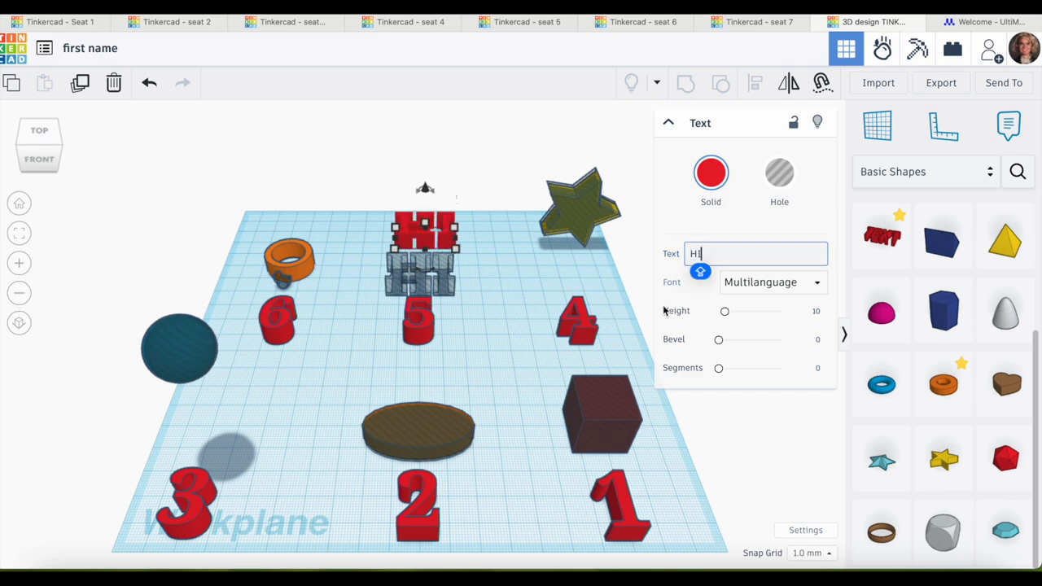
{"action": "left_click", "coordinate": [491, 259]}
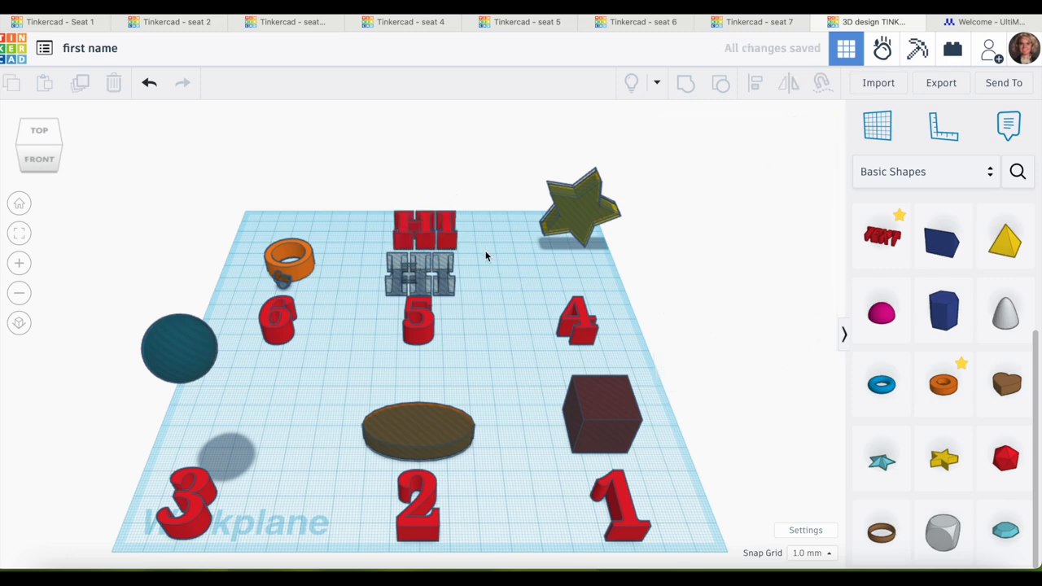
{"action": "left_click_drag", "start_coordinate": [450, 244], "coordinate": [445, 287]}
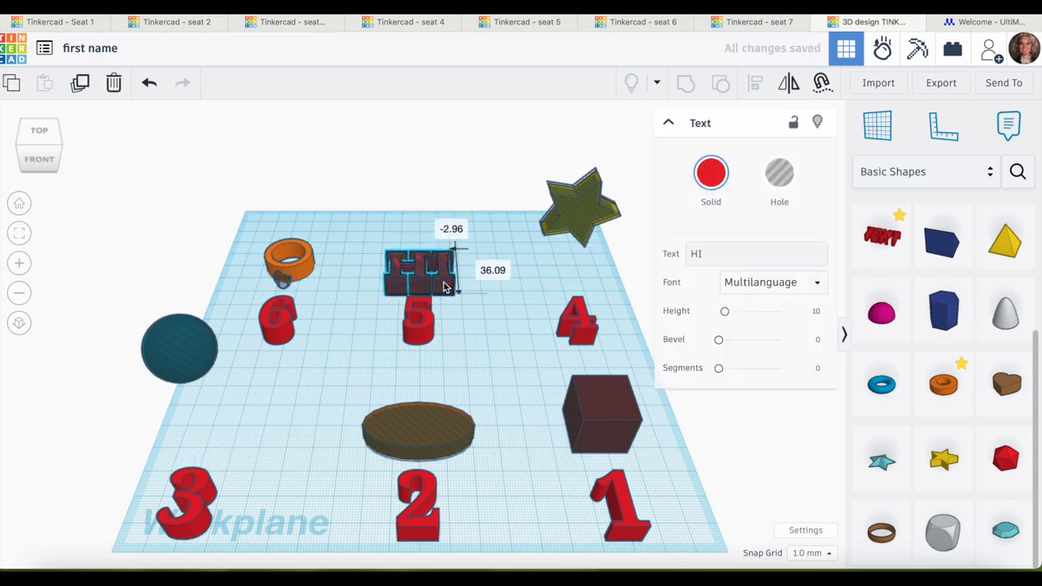
{"action": "left_click", "coordinate": [518, 331]}
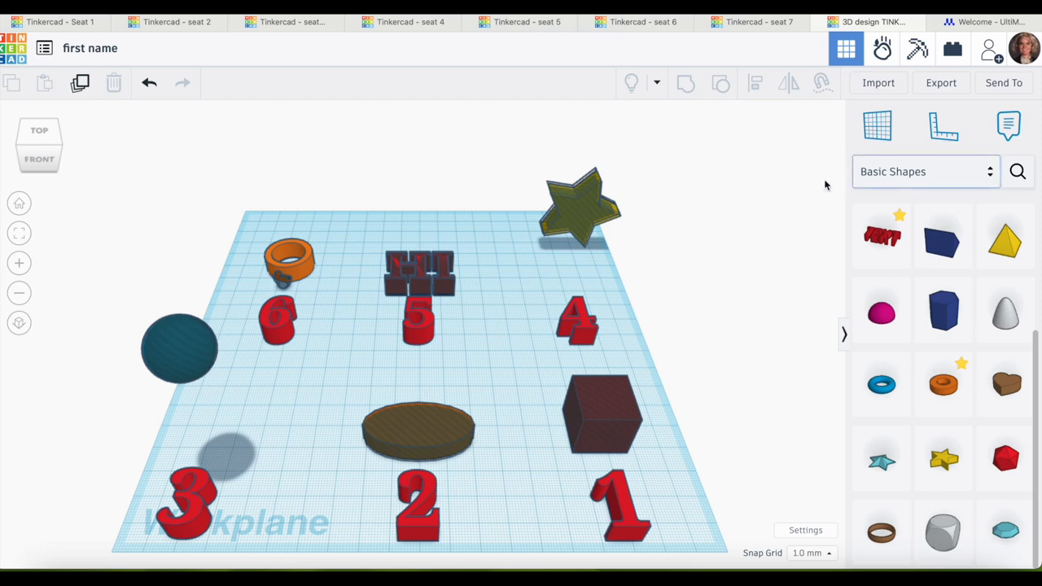
- Add the yellow rubber duck from the Animals section of Creatures & Characters behind the orange ring
{"action": "left_click", "coordinate": [921, 180]}
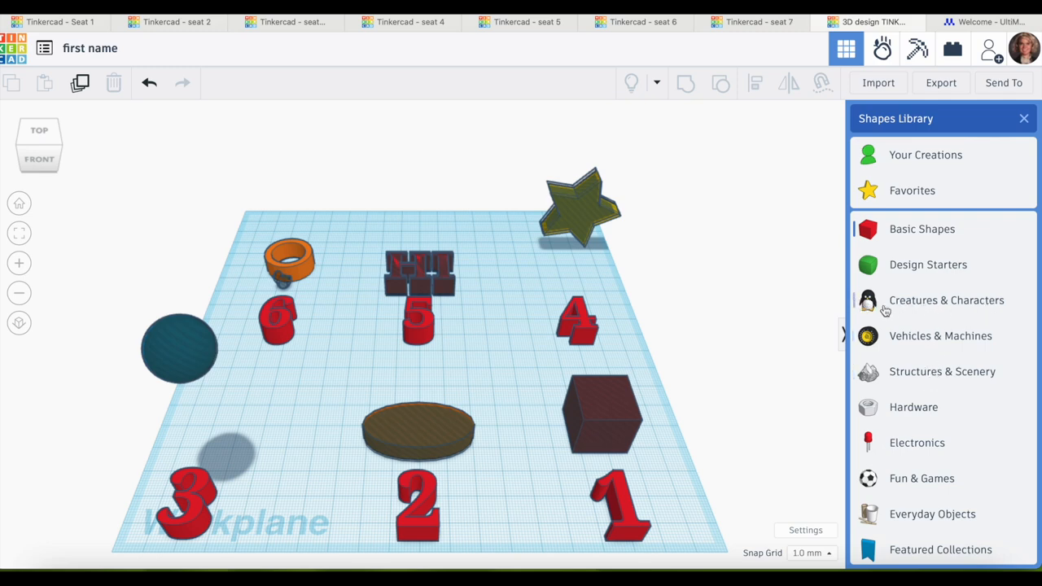
{"action": "left_click", "coordinate": [960, 302]}
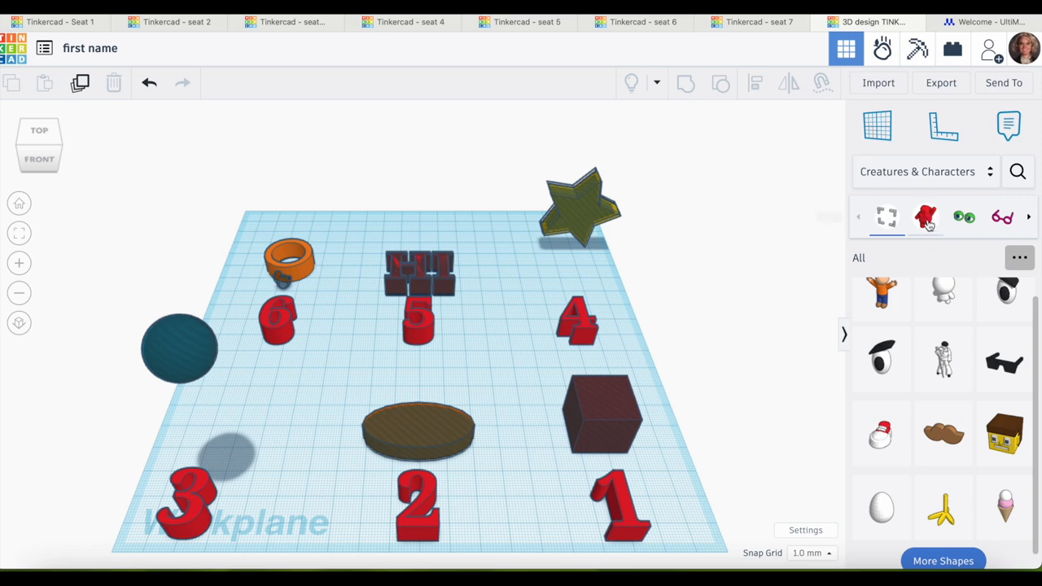
{"action": "left_click", "coordinate": [926, 222]}
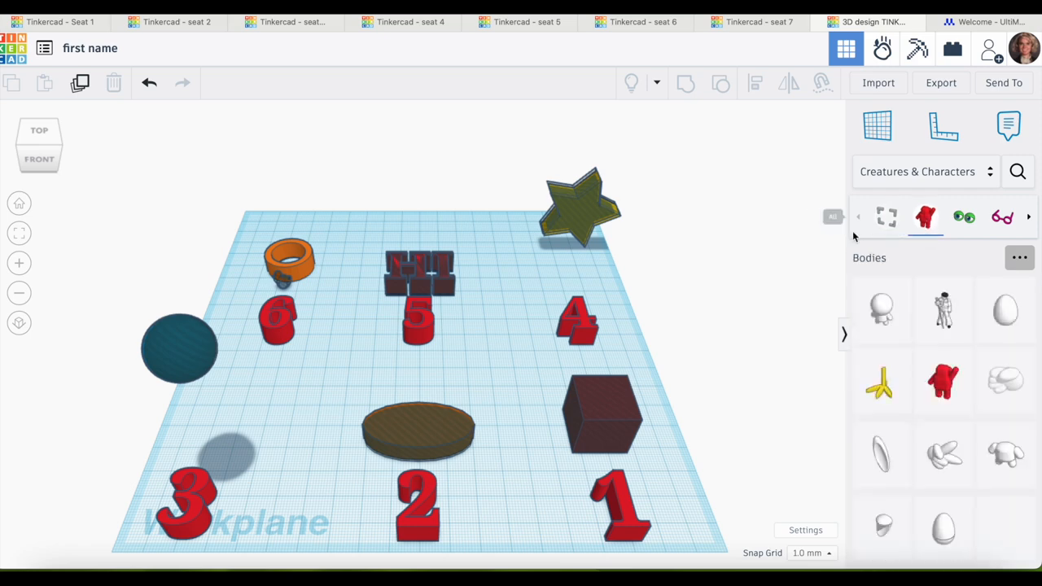
{"action": "left_click", "coordinate": [964, 217]}
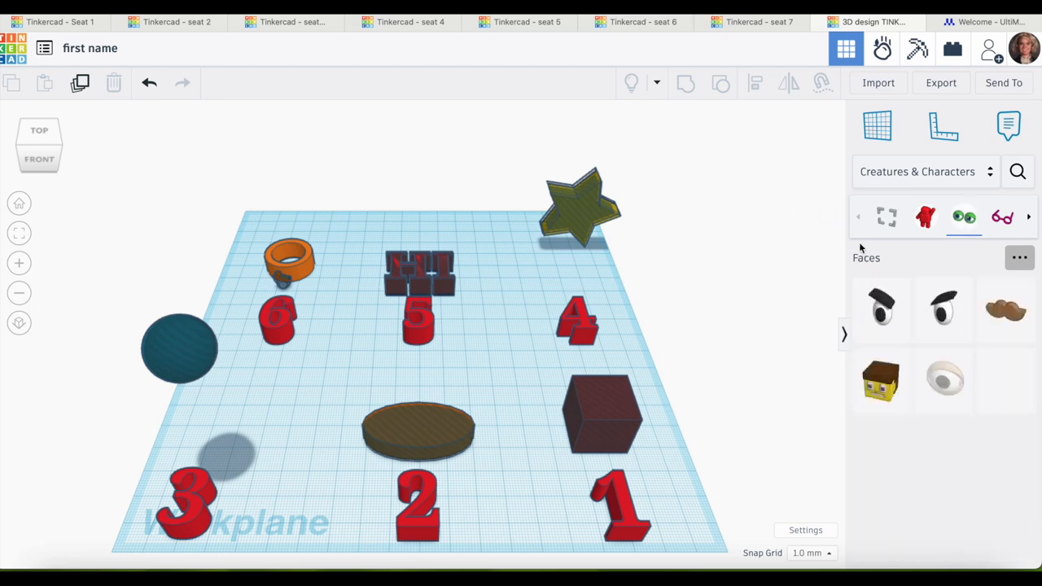
{"action": "left_click", "coordinate": [1002, 216]}
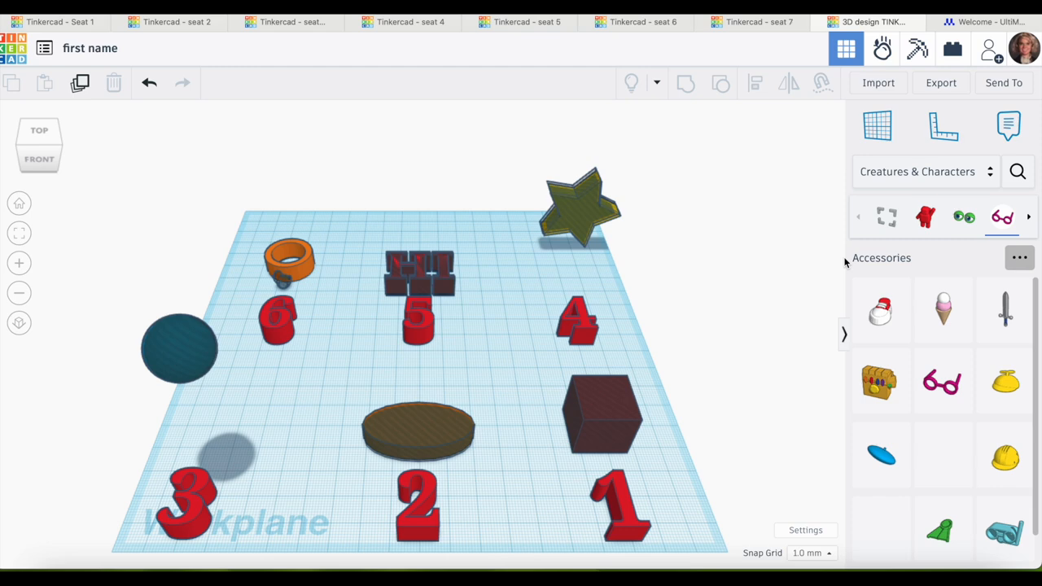
{"action": "left_click", "coordinate": [1030, 217]}
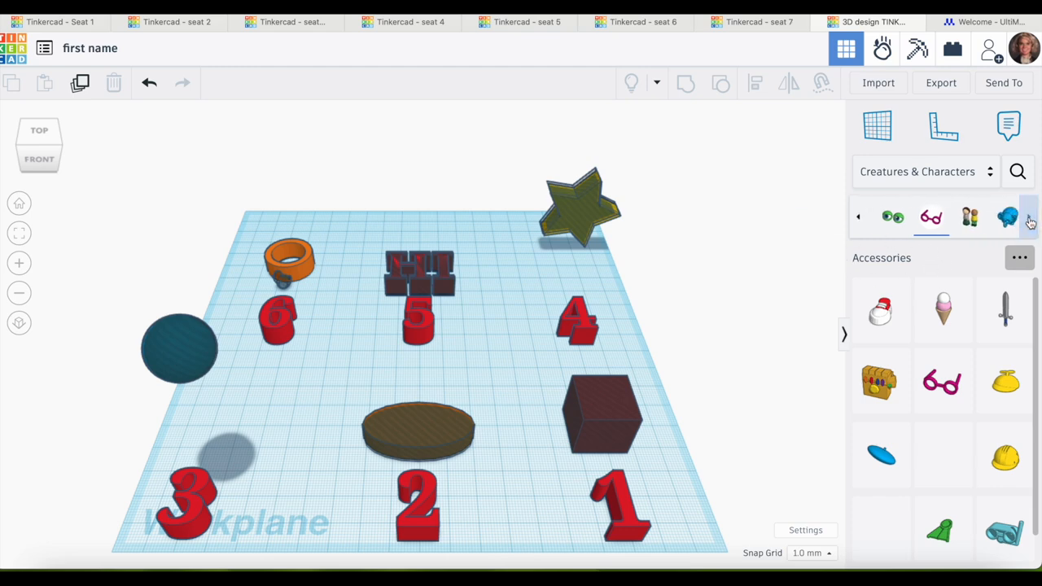
{"action": "left_click", "coordinate": [962, 215]}
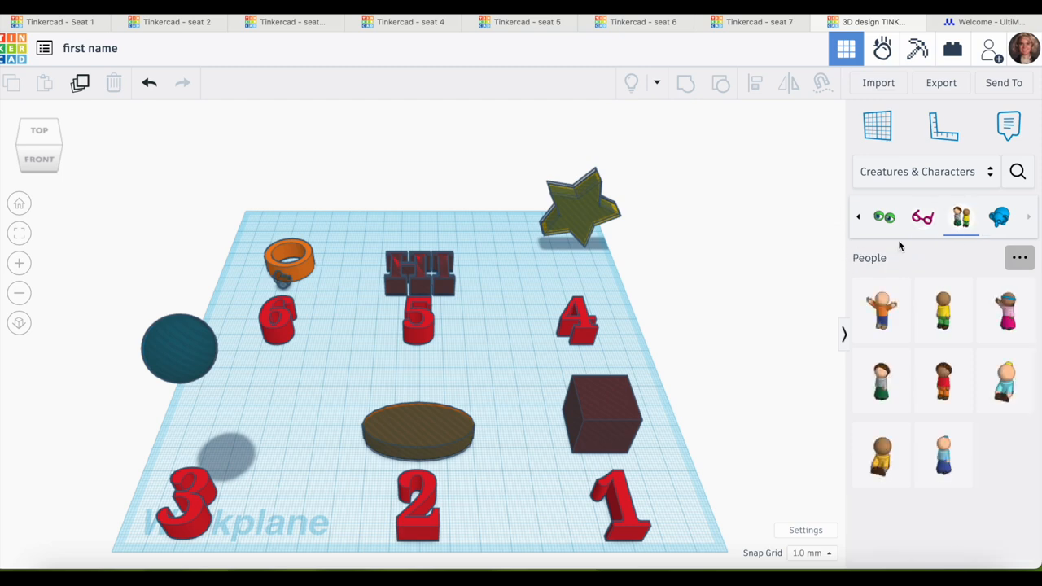
{"action": "left_click", "coordinate": [999, 216]}
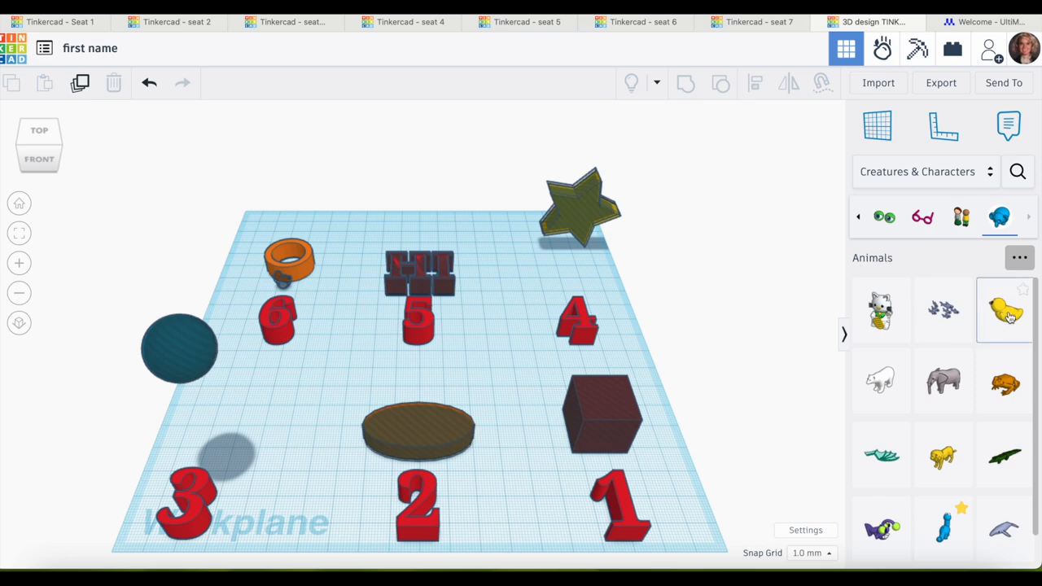
{"action": "left_click_drag", "start_coordinate": [1005, 312], "coordinate": [297, 238]}
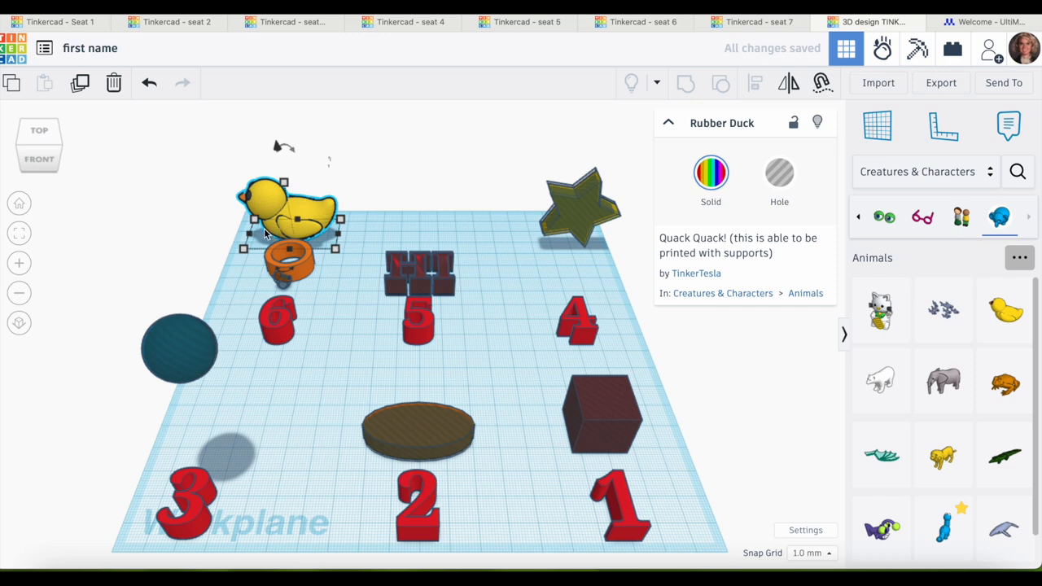
- Set the rubber duck's length, width and height to 8 mm each
{"action": "mouse_move", "coordinate": [341, 220]}
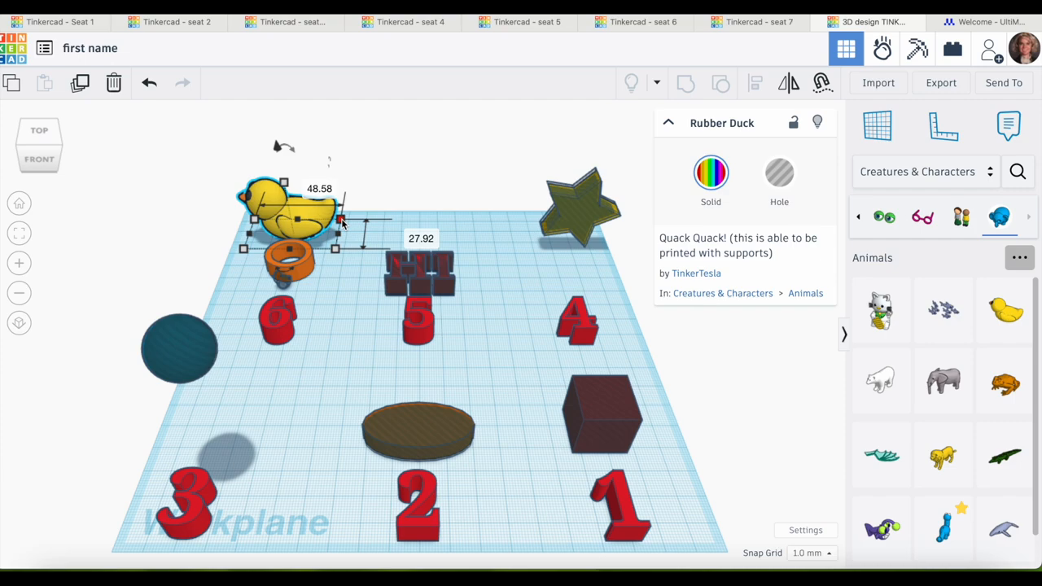
{"action": "left_click", "coordinate": [406, 234]}
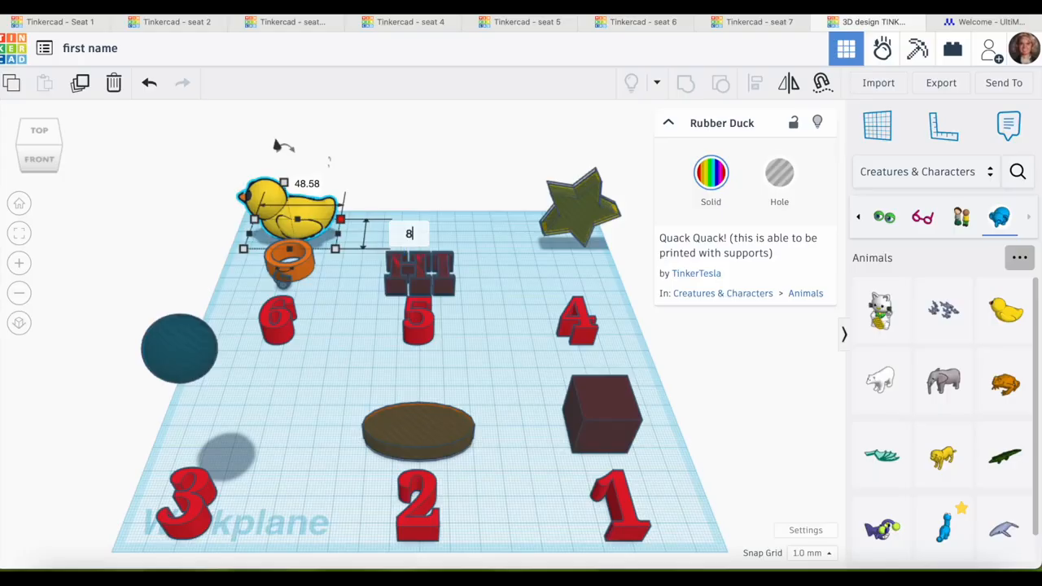
{"action": "type", "text": "8"}
{"action": "key", "text": "Tab"}
{"action": "type", "text": "8"}
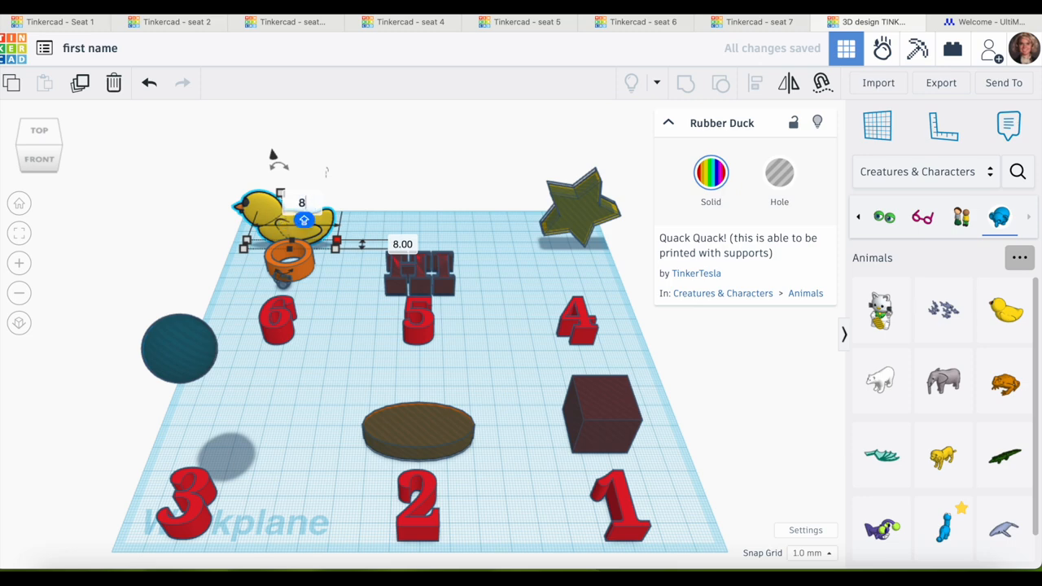
{"action": "key", "text": "Return"}
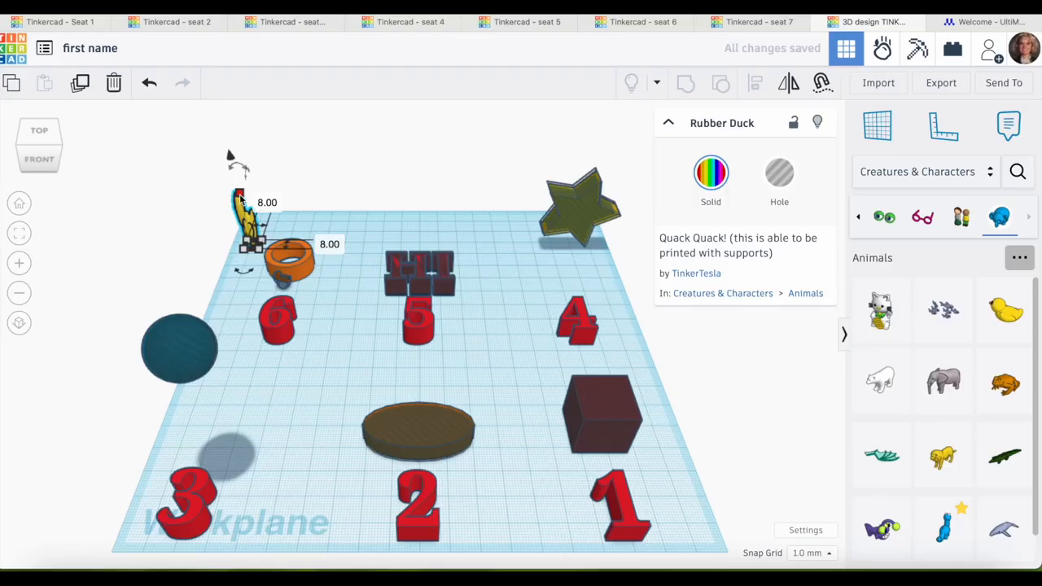
{"action": "key", "text": "Tab"}
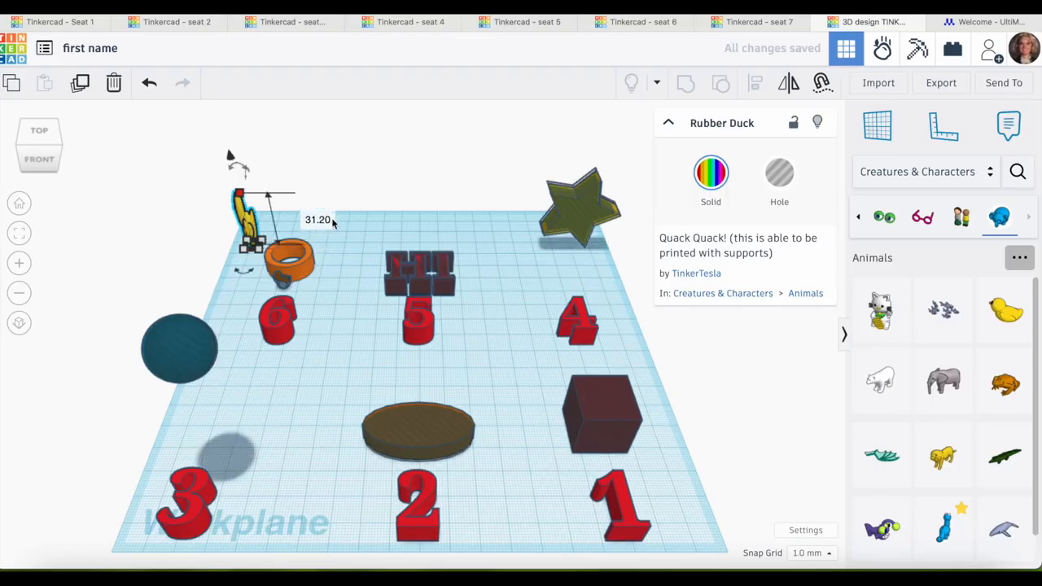
{"action": "type", "text": "8"}
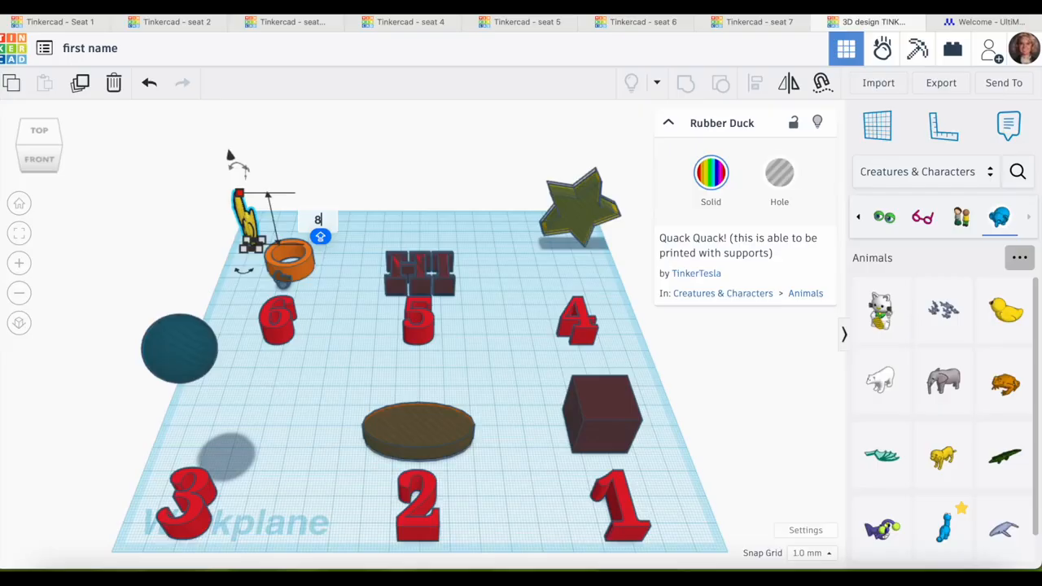
{"action": "key", "text": "Return"}
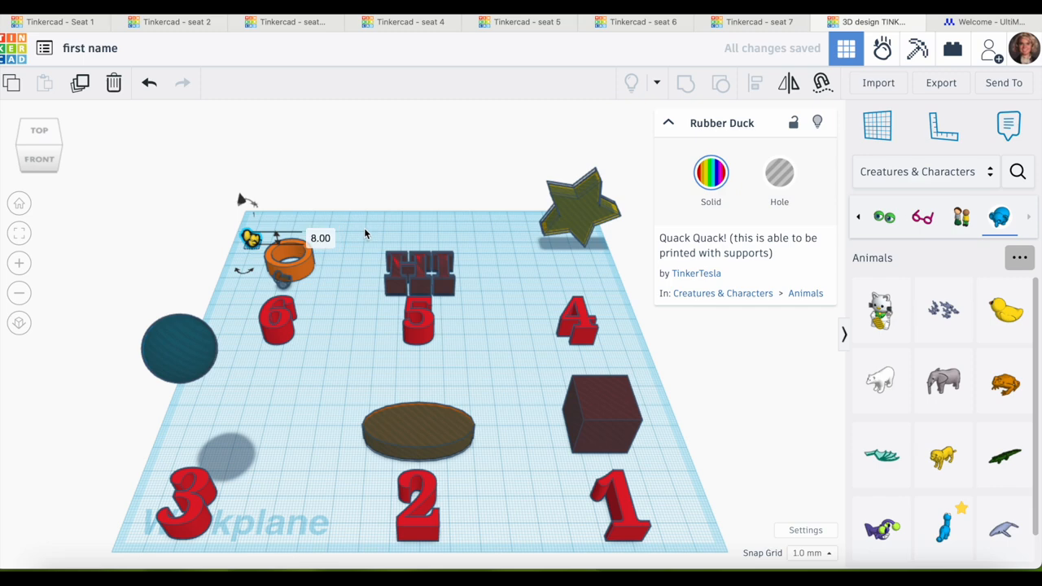
- Move the small rubber duck into the duck template between the orange ring and the number 6
{"action": "left_click_drag", "start_coordinate": [253, 241], "coordinate": [282, 285]}
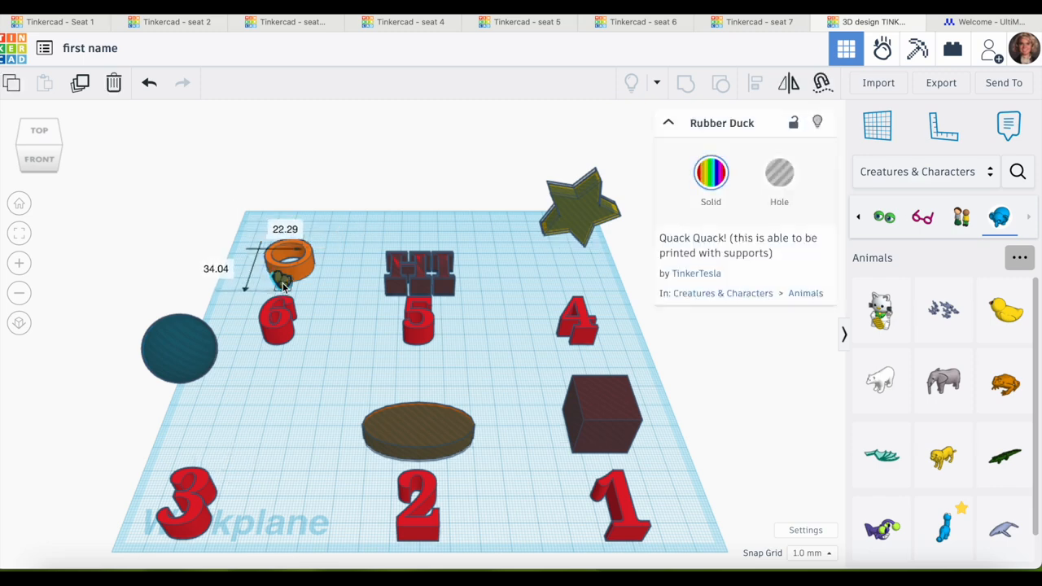
{"action": "left_click", "coordinate": [19, 233]}
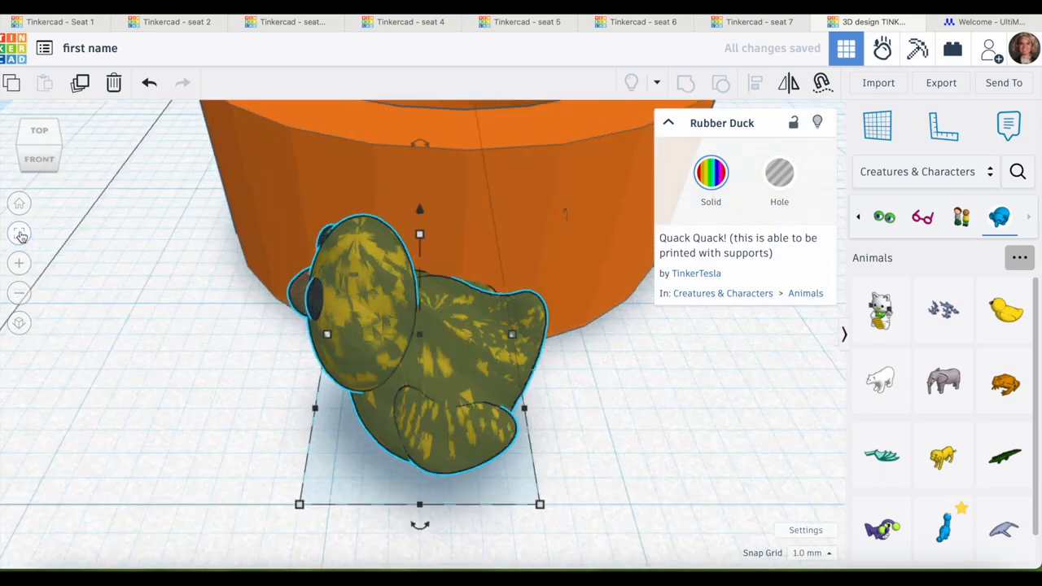
{"action": "mouse_move", "coordinate": [33, 166]}
{"action": "left_mouse_down"}
{"action": "mouse_move", "coordinate": [63, 164]}
{"action": "mouse_move", "coordinate": [14, 163]}
{"action": "mouse_move", "coordinate": [36, 164]}
{"action": "left_mouse_up"}
{"action": "left_click", "coordinate": [36, 163]}
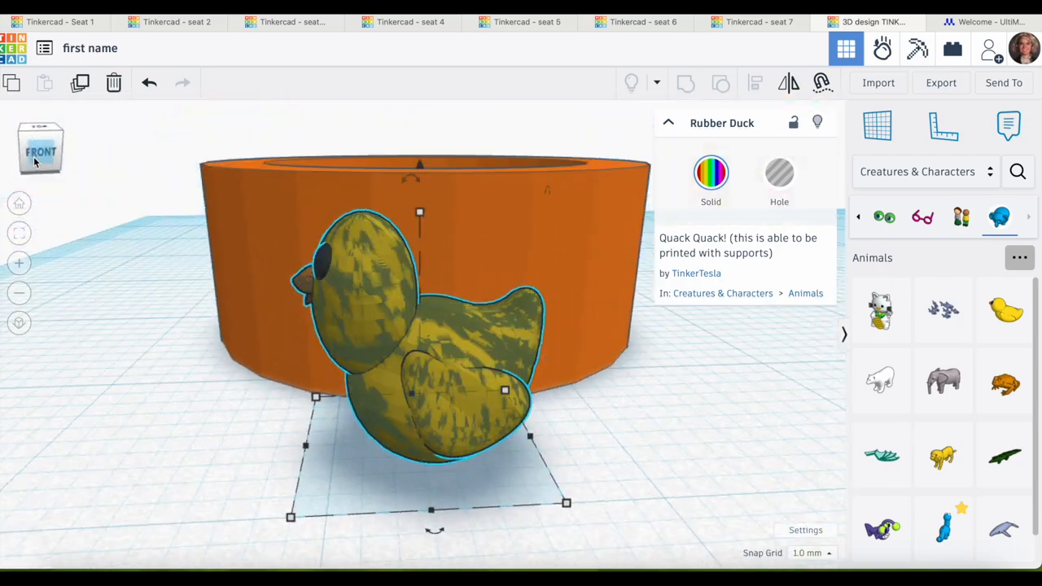